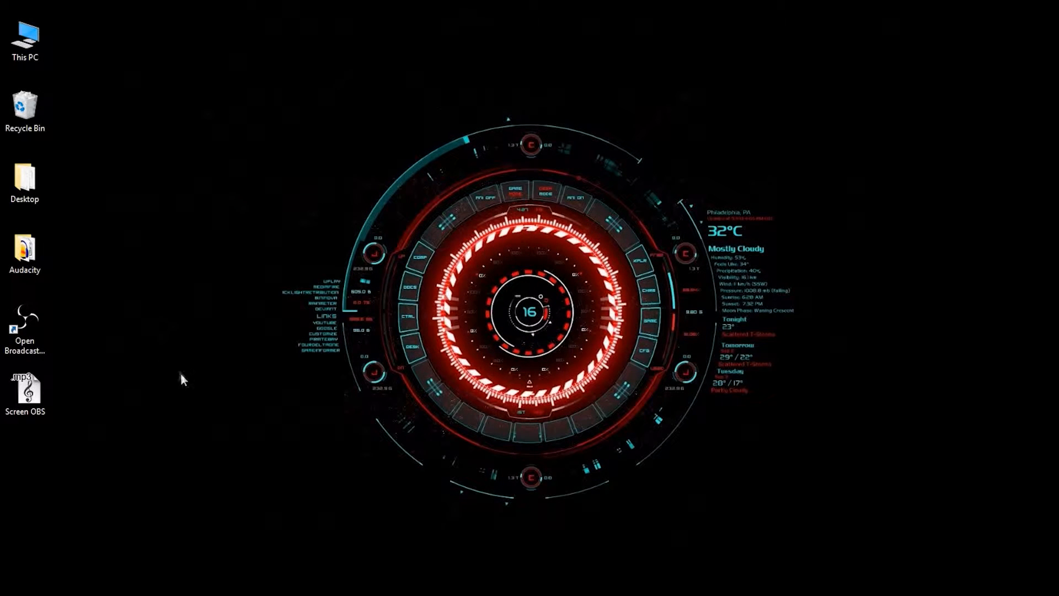
- Move the Open Broadcaster Software shortcut away from the other desktop icons and launch the program from it
drag(25, 320, 176, 248)
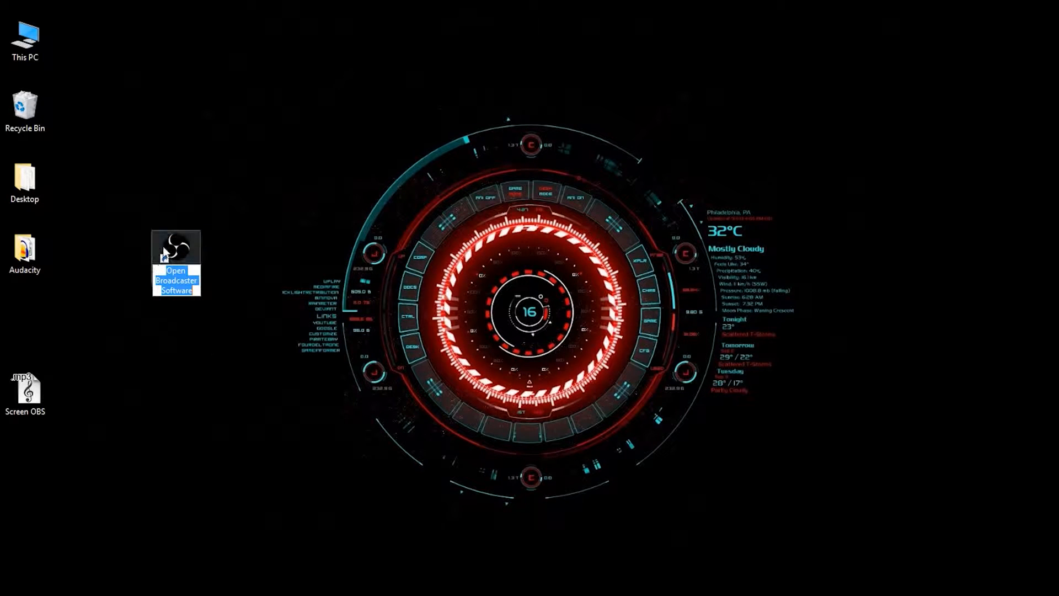
click(252, 231)
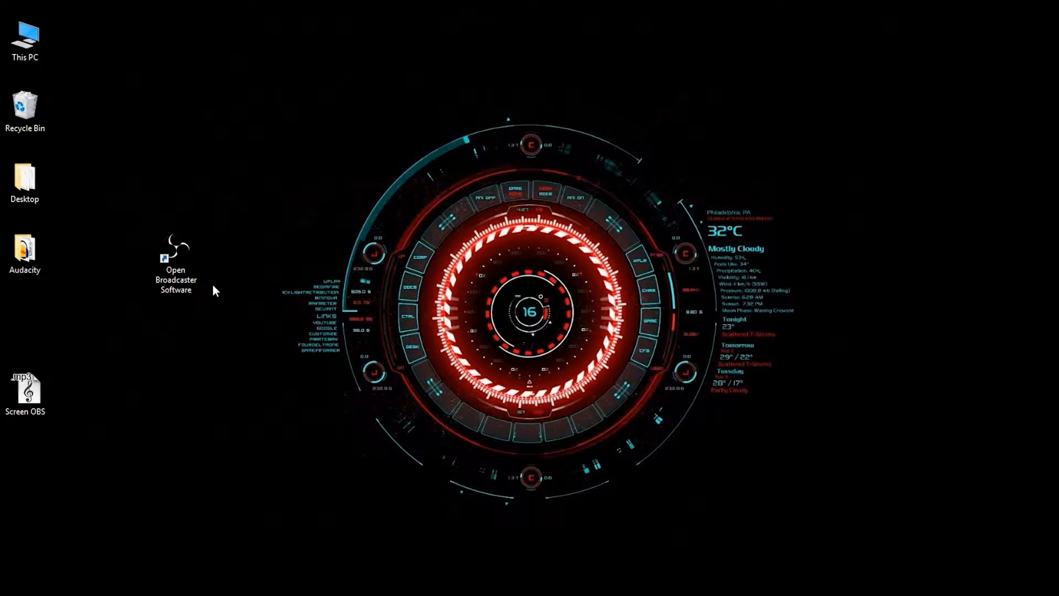
double_click(185, 271)
click(659, 100)
click(185, 276)
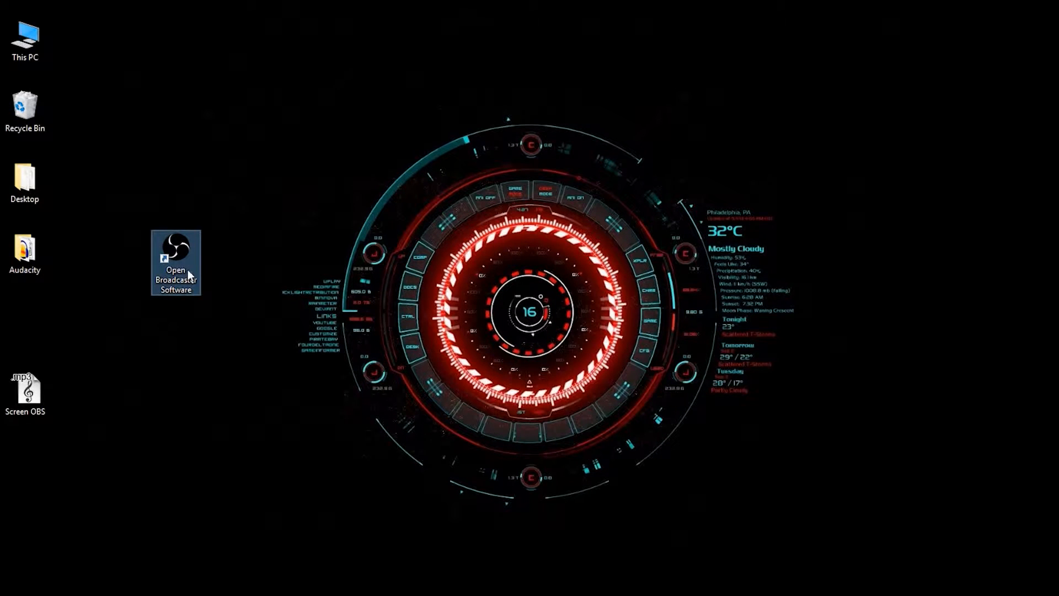
key(Return)
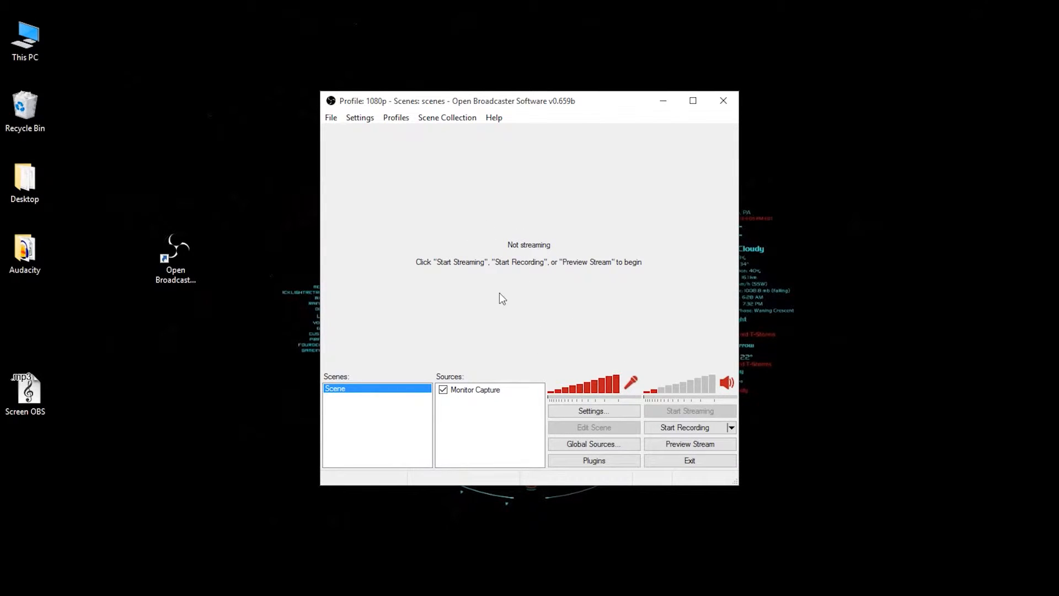
- Remove the Monitor Capture source from the scene
right_click(482, 388)
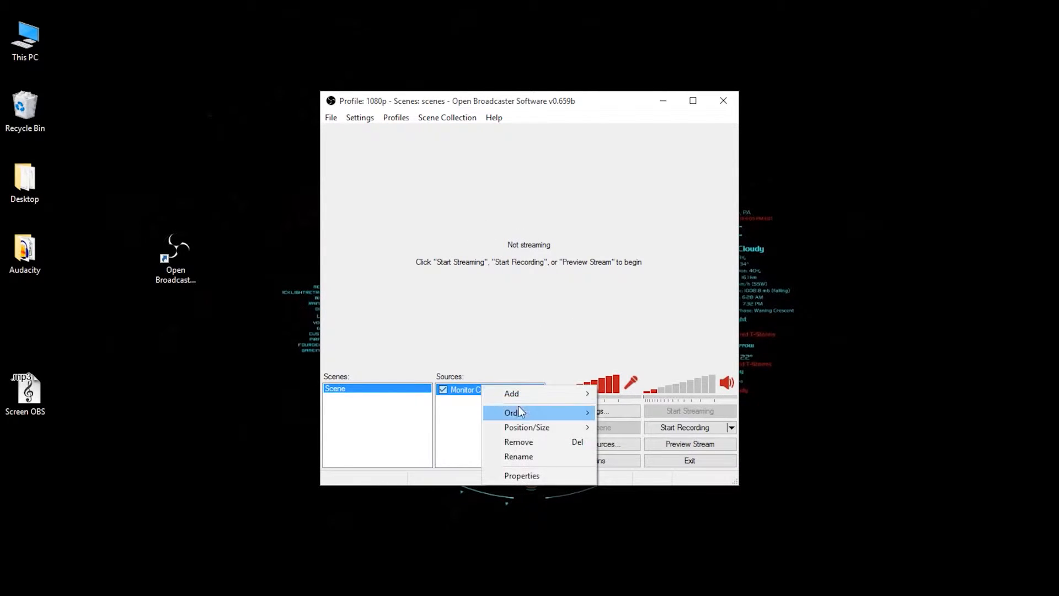
click(521, 443)
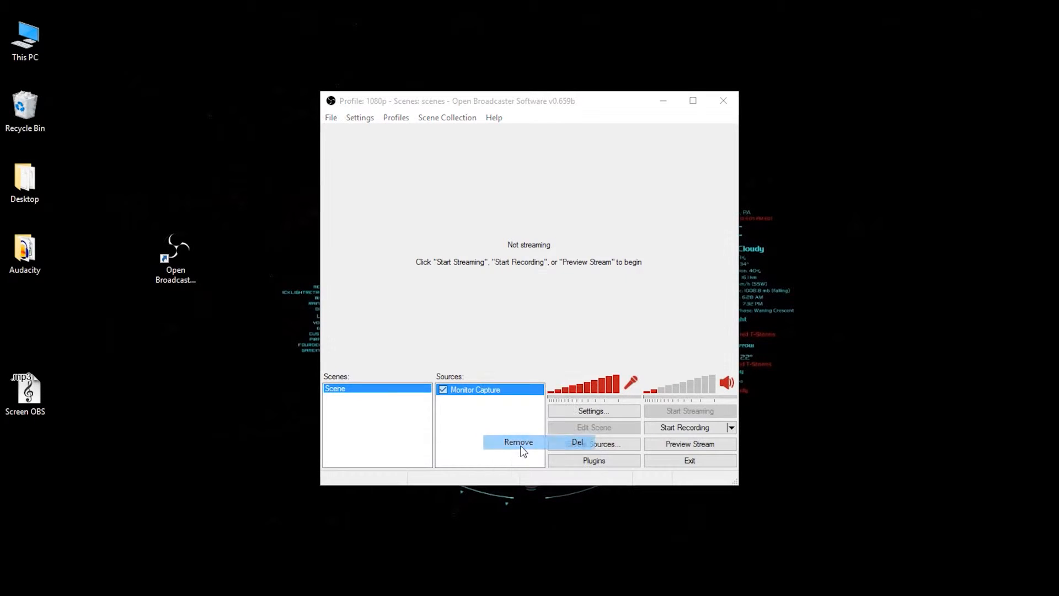
click(549, 349)
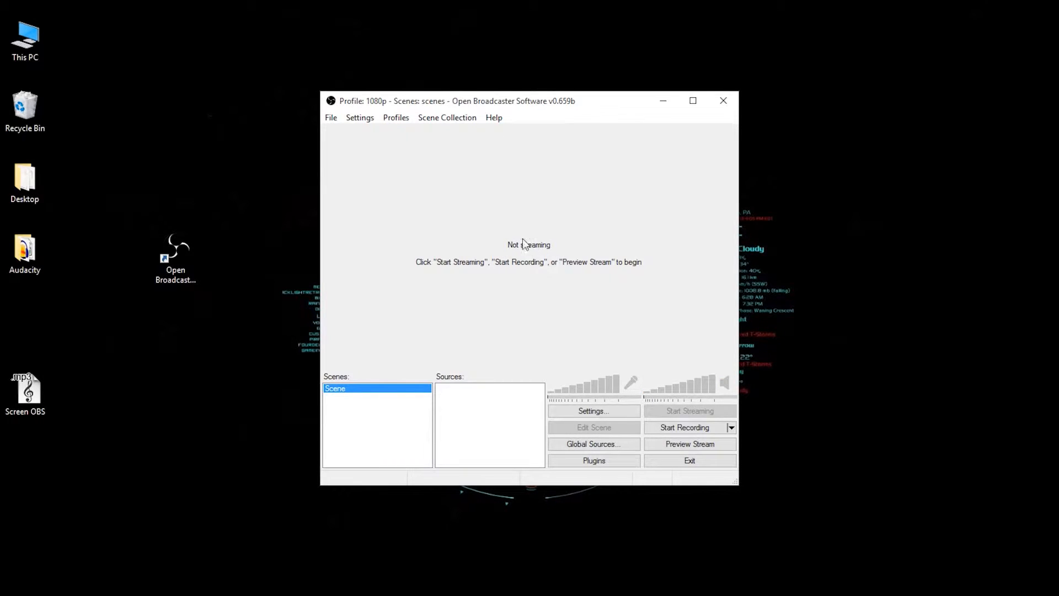
- Open the program settings and remove the existing 1080p setting profile
click(590, 412)
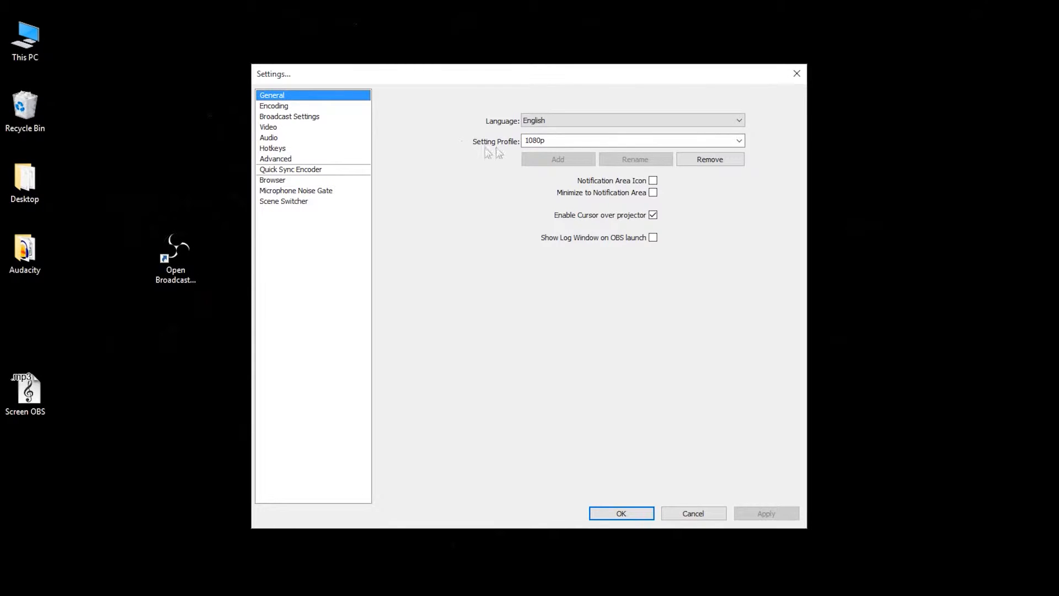
double_click(534, 141)
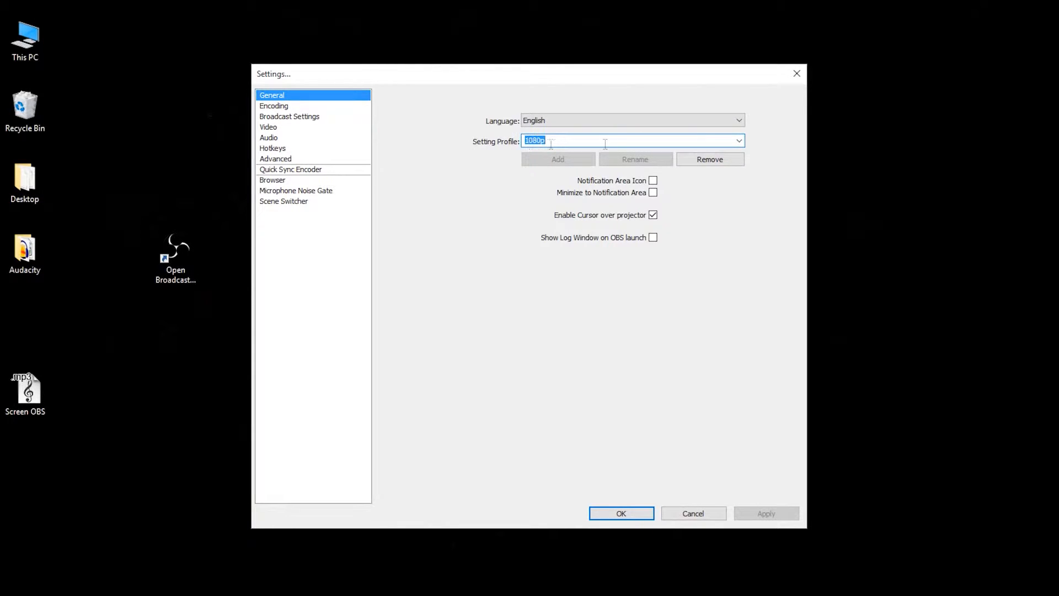
click(700, 159)
click(560, 348)
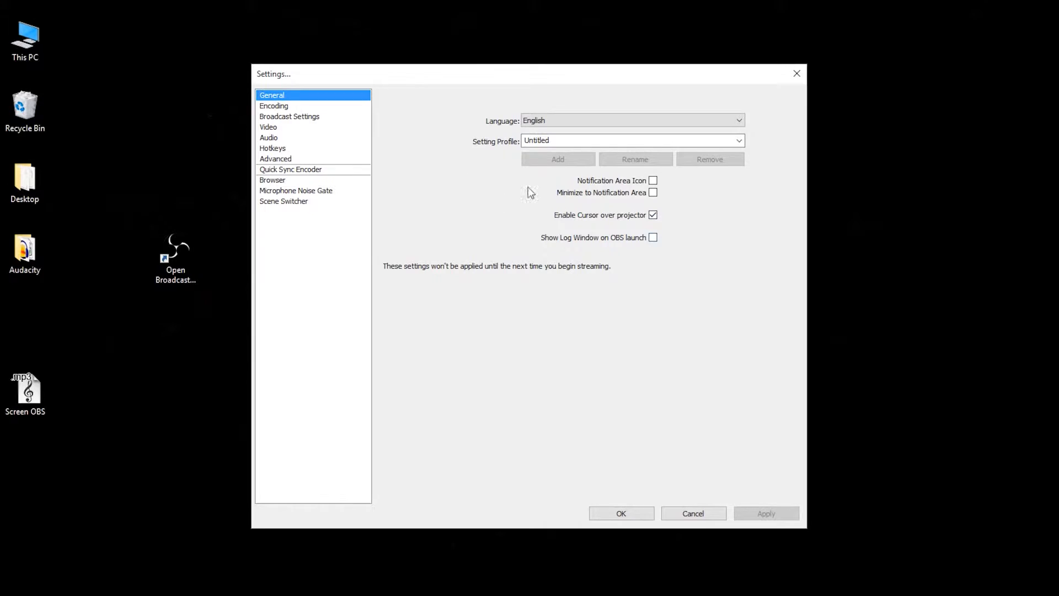
- Add a new setting profile named 1080p and select it as the active profile
double_click(563, 145)
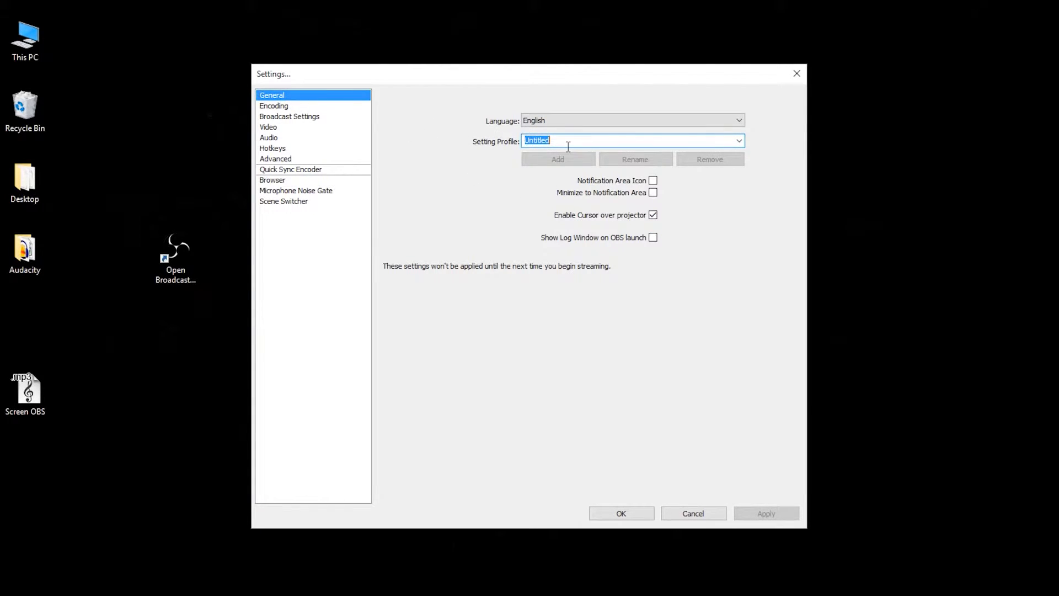
text(1)
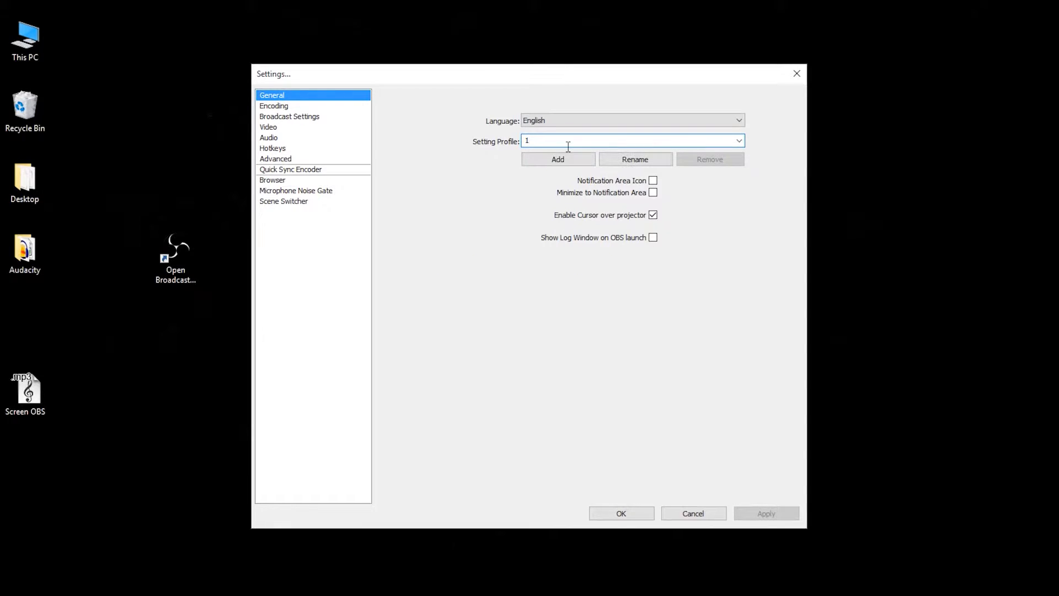
text(080p)
click(559, 160)
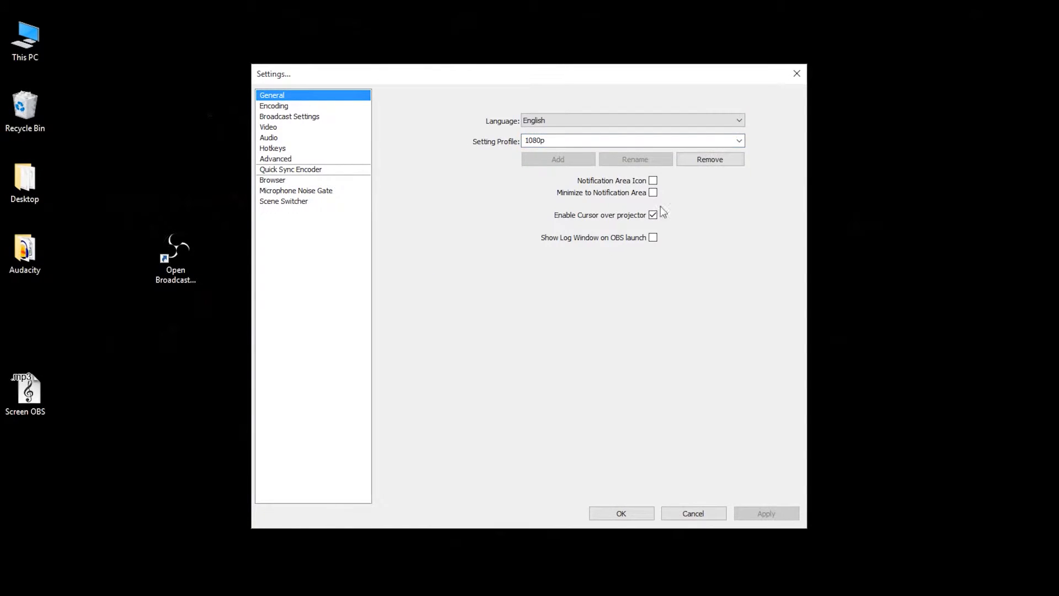
click(739, 141)
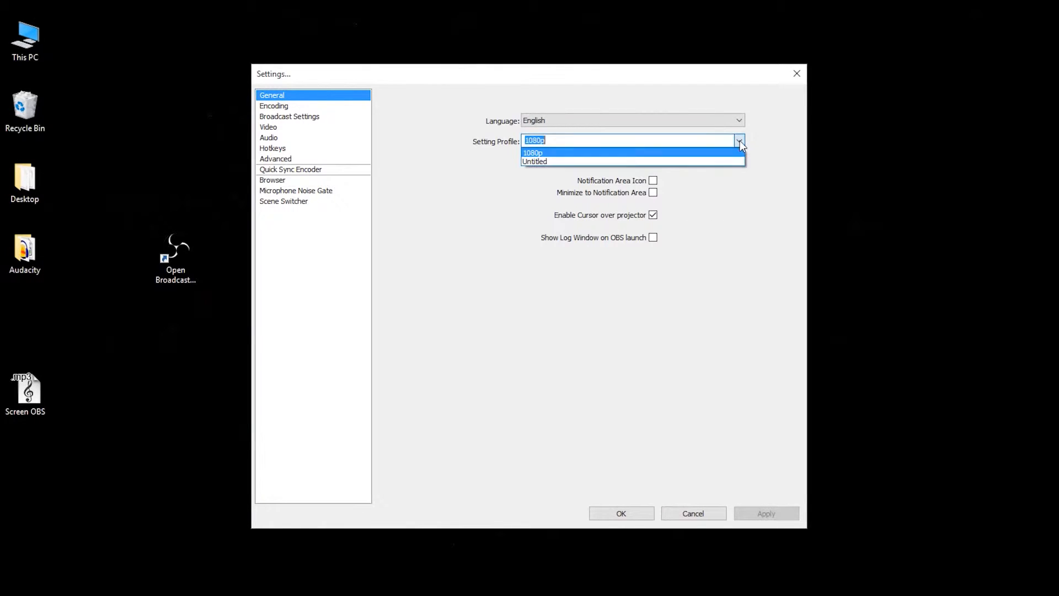
click(536, 154)
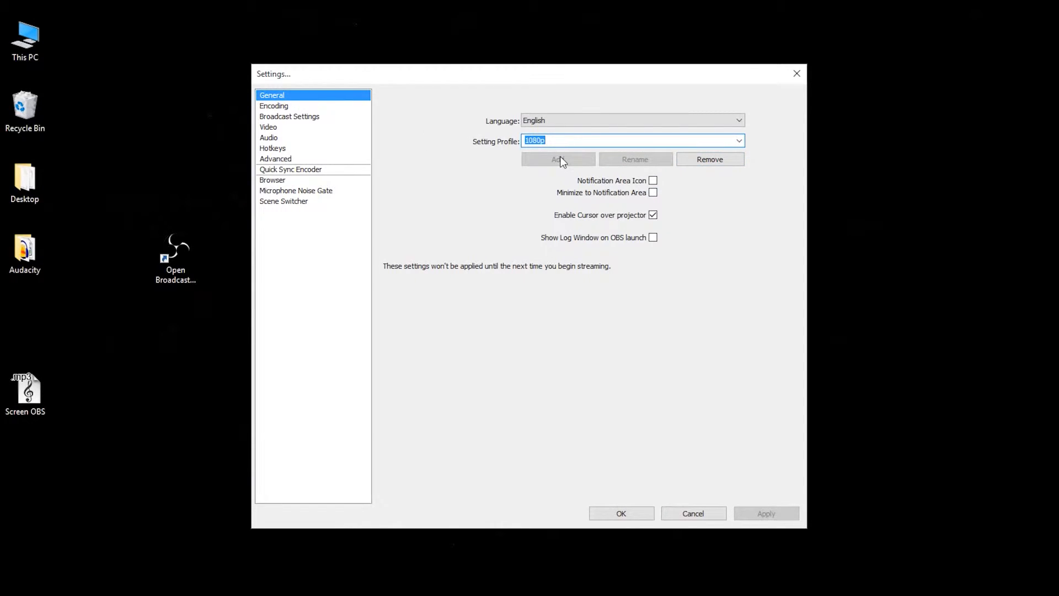
- Enable showing the log window on OBS launch, save the general changes and go to the Encoding settings
click(580, 147)
key(BackSpace)
text(p)
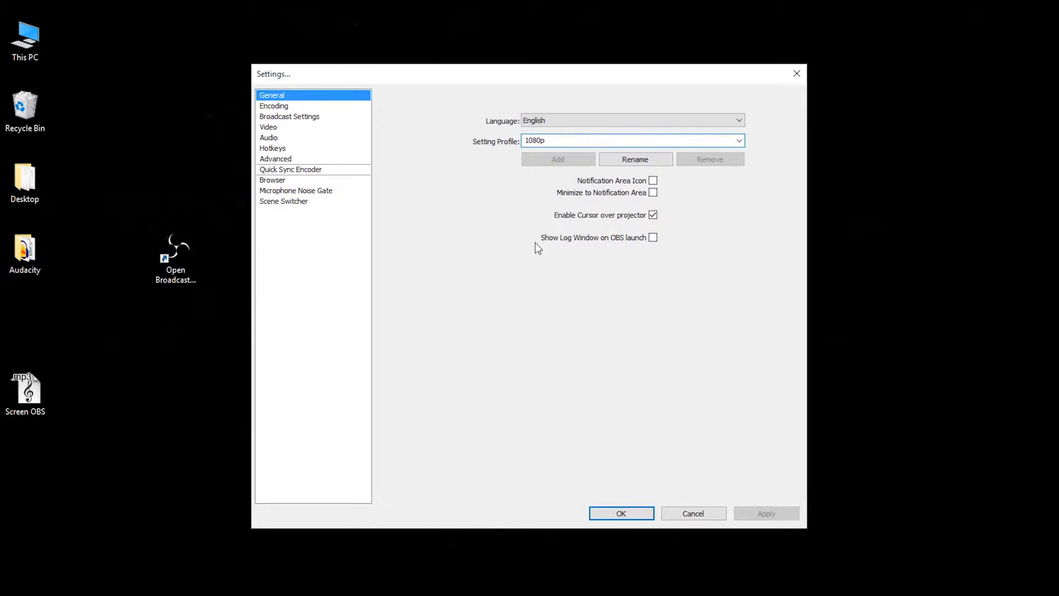
click(599, 236)
click(277, 108)
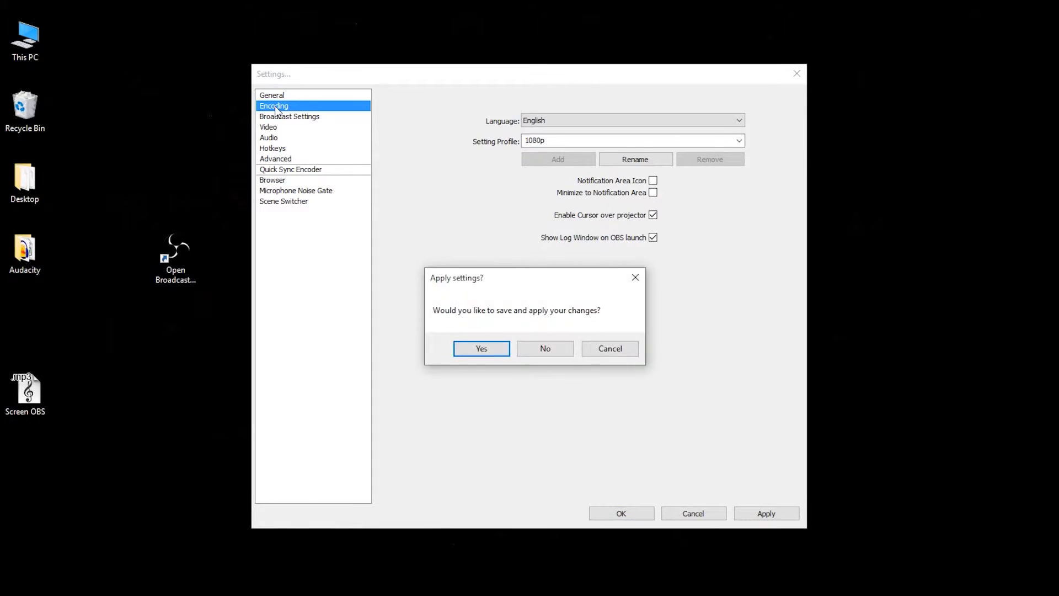
click(483, 349)
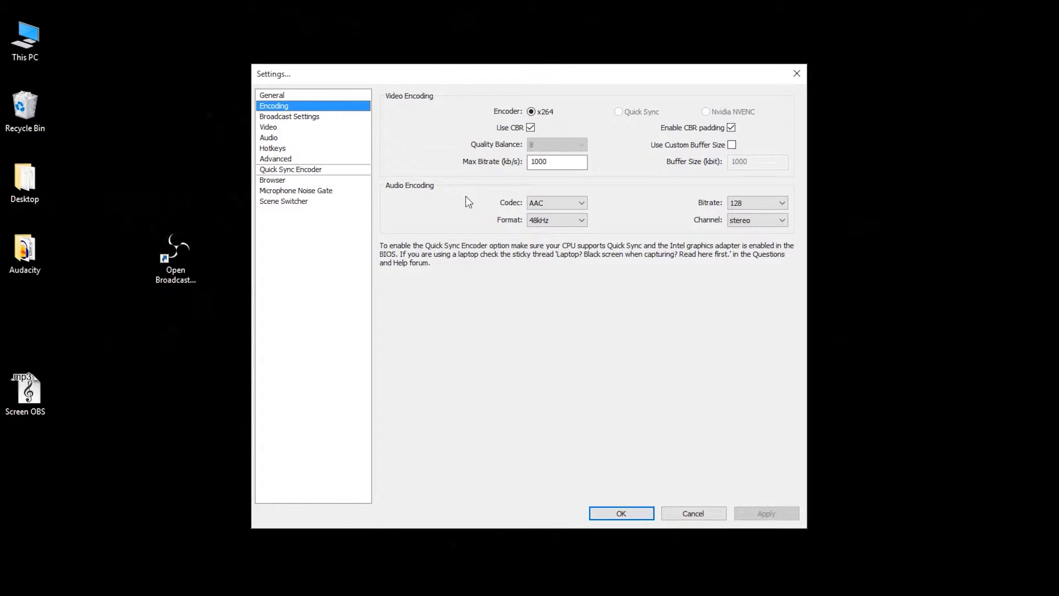
- Set the maximum video bitrate to 8000 kb/s
drag(561, 162, 526, 167)
text(8000)
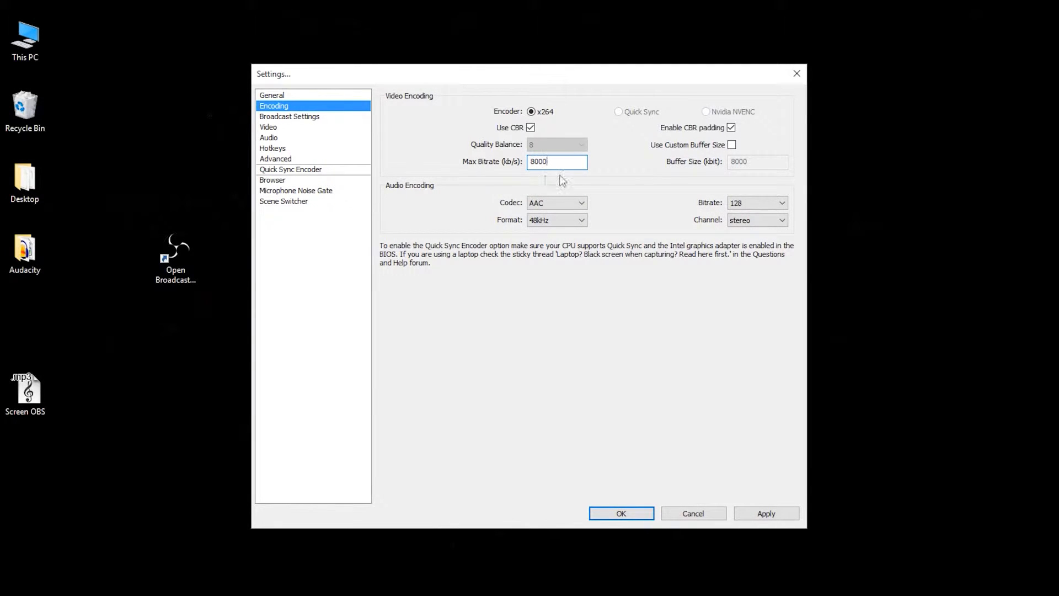
- Try a maximum video bitrate of 12000 kb/s and set it back to 8000 kb/s
drag(558, 165, 500, 162)
text(12000)
drag(587, 168, 477, 163)
text(8000)
double_click(557, 164)
mouse_move(547, 176)
- Set the audio bitrate to 320, save the encoding changes and go to the Broadcast Settings
click(783, 208)
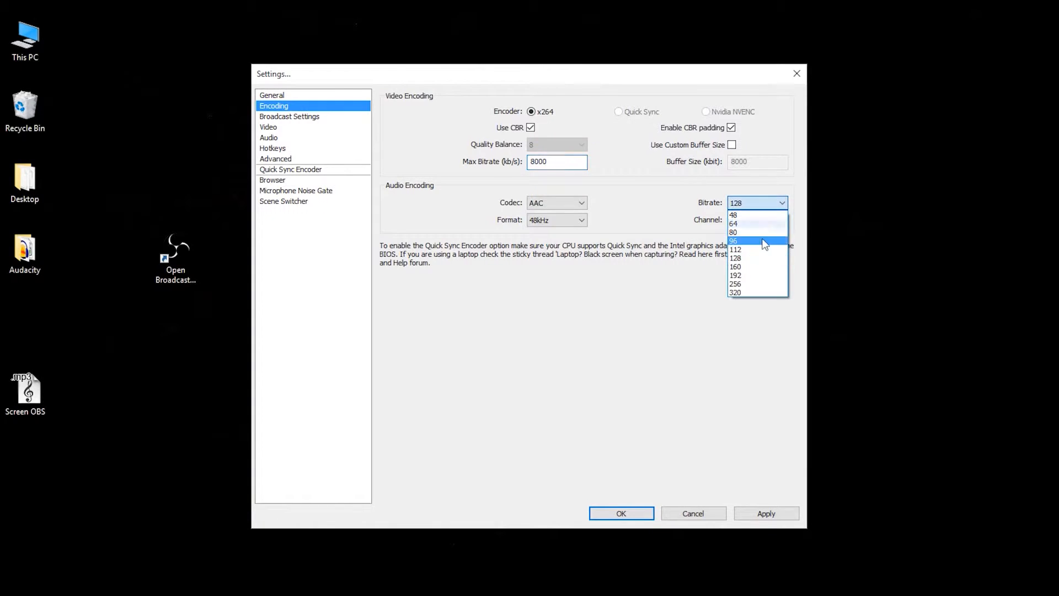
click(745, 292)
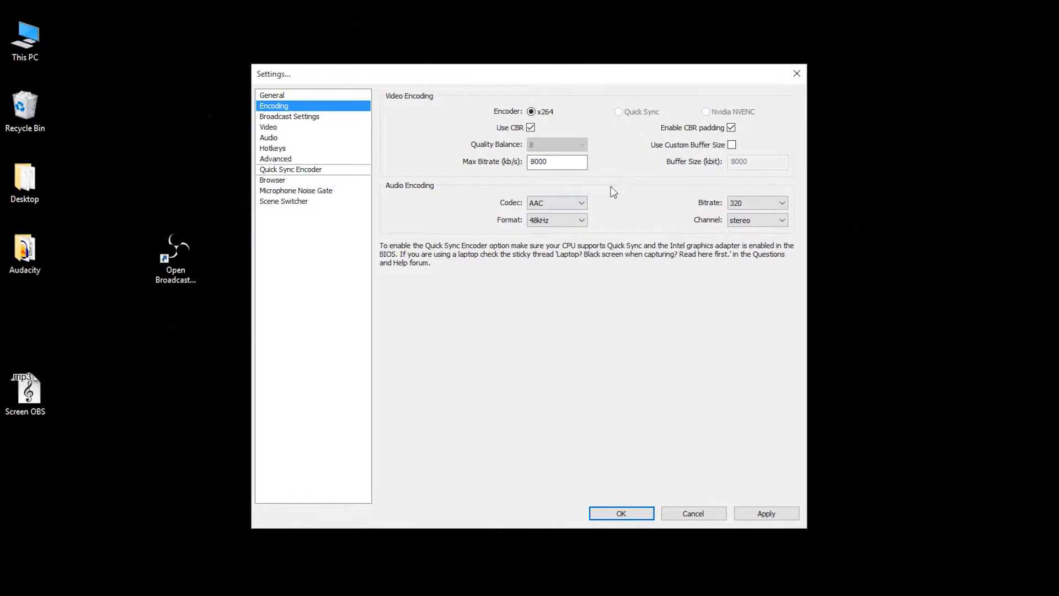
click(310, 123)
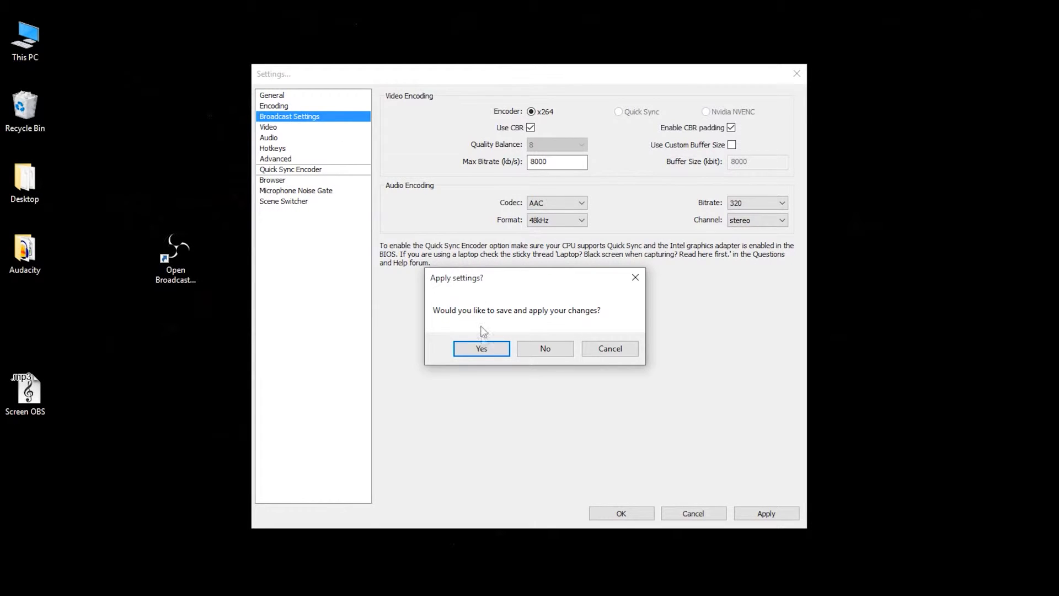
click(481, 348)
- Set the broadcast mode to File Output Only and browse to the Screen cast folder on drive F: for the output file
click(596, 107)
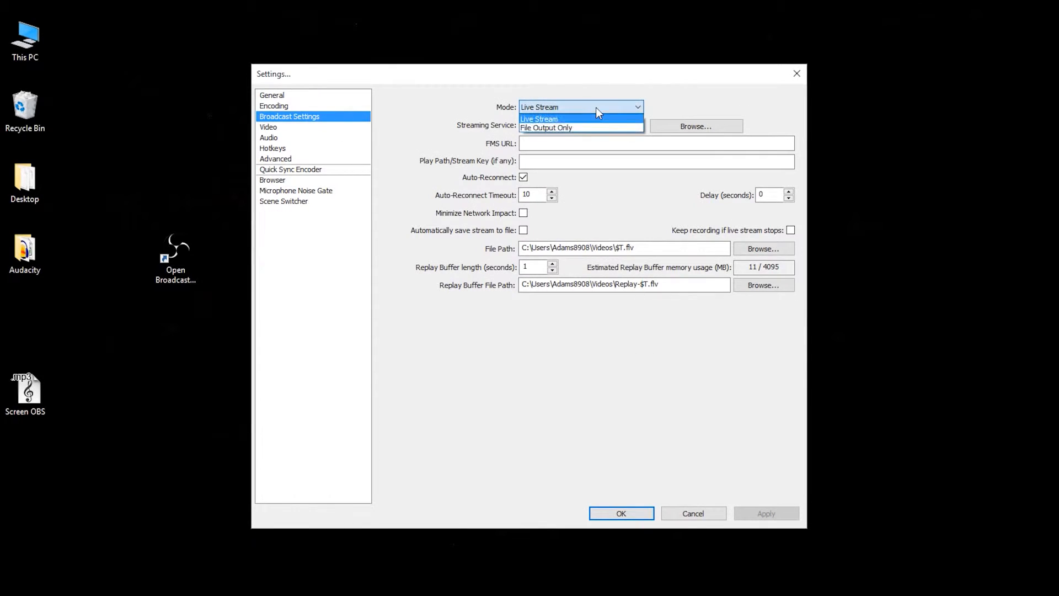
click(561, 129)
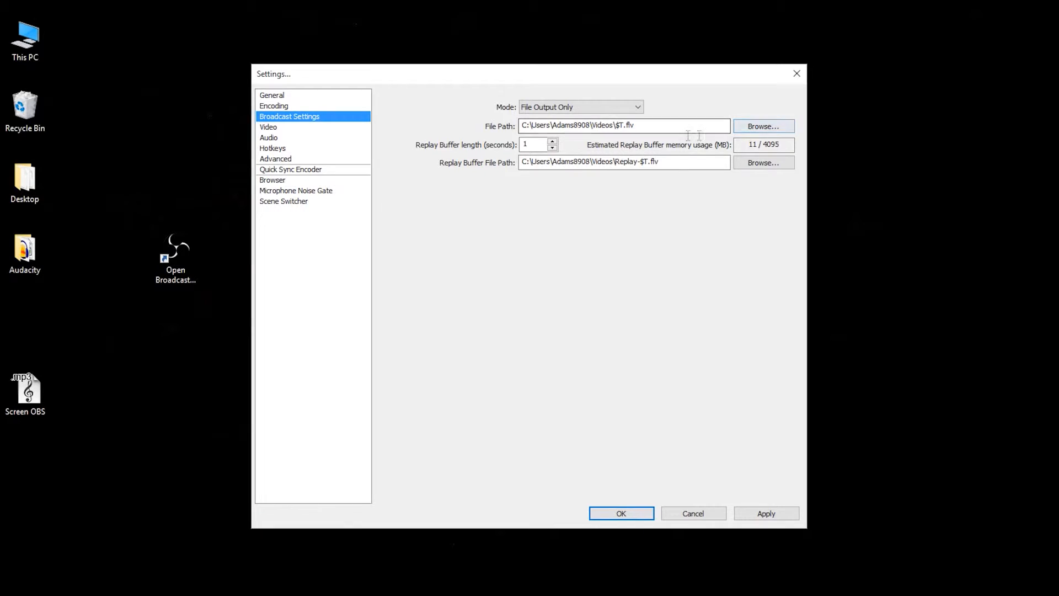
triple_click(612, 126)
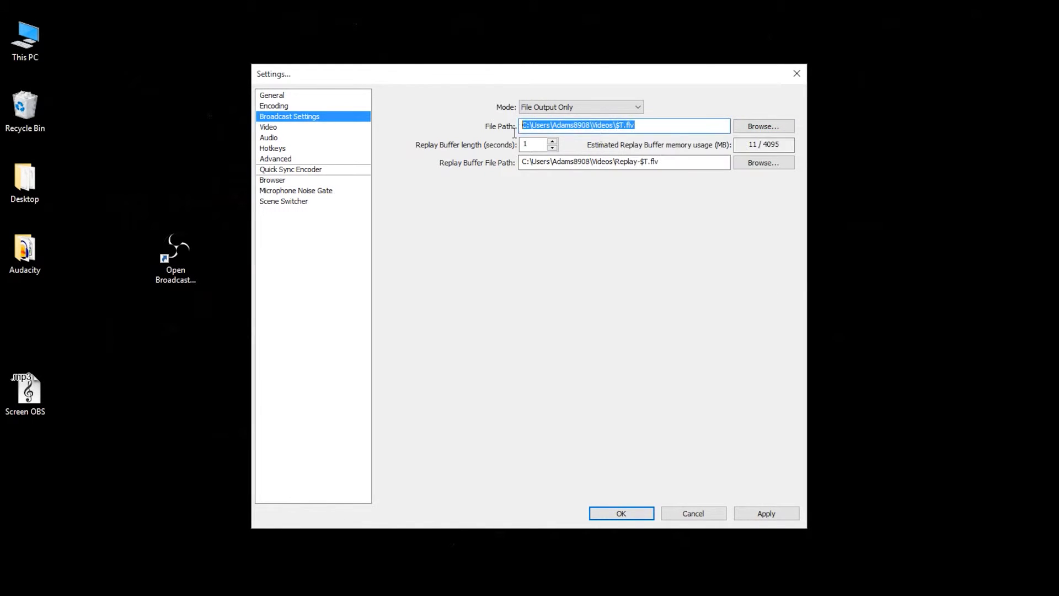
click(762, 128)
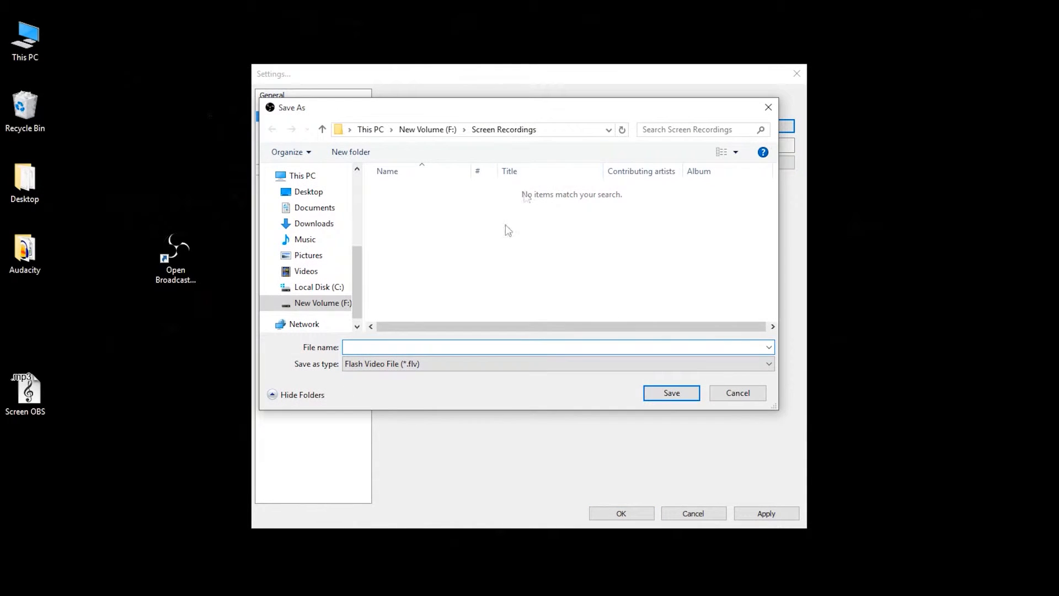
click(339, 303)
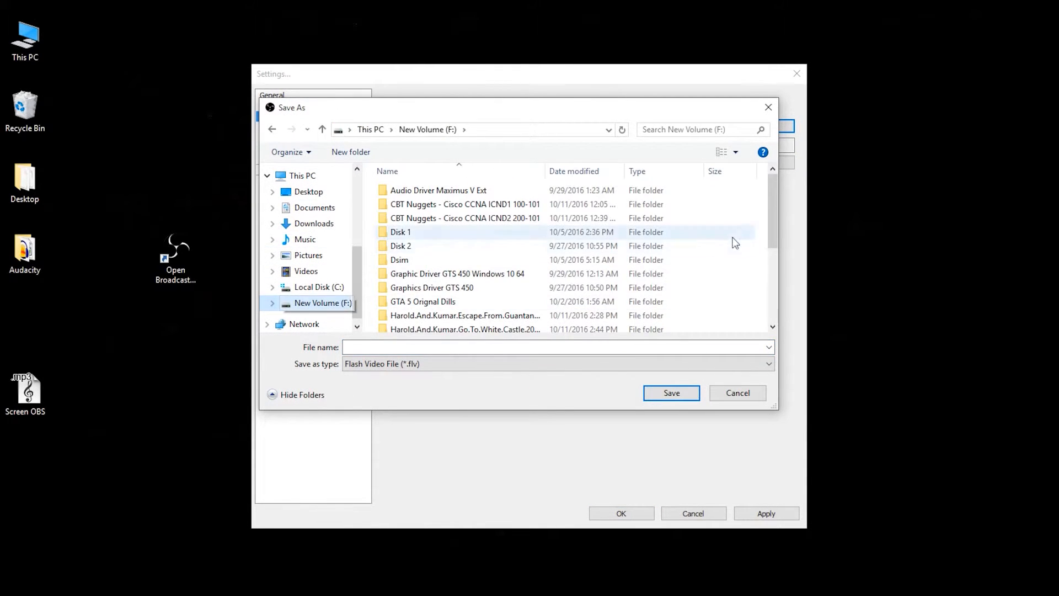
drag(773, 216, 770, 292)
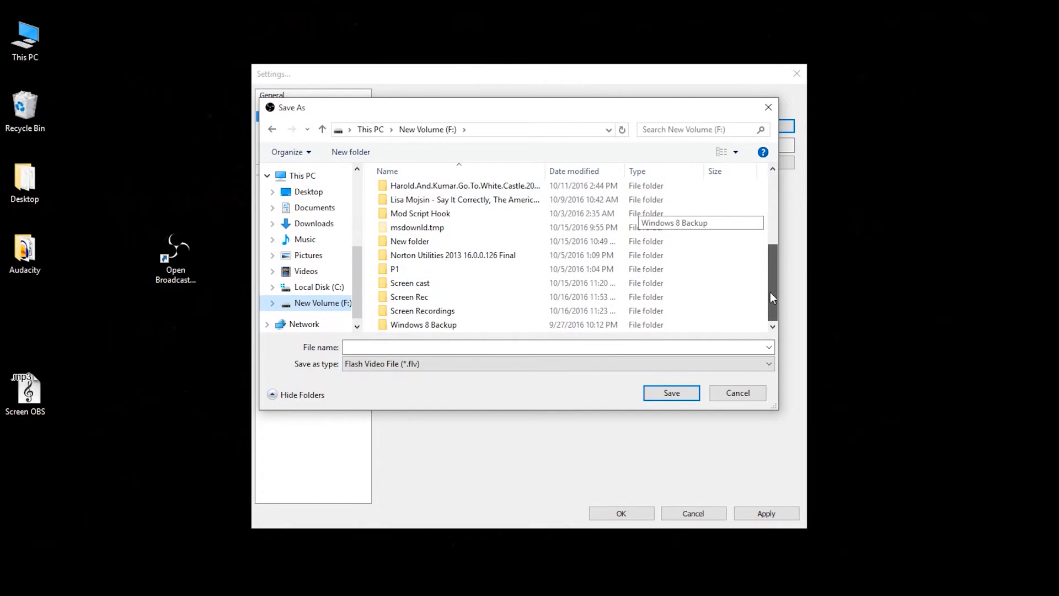
click(425, 283)
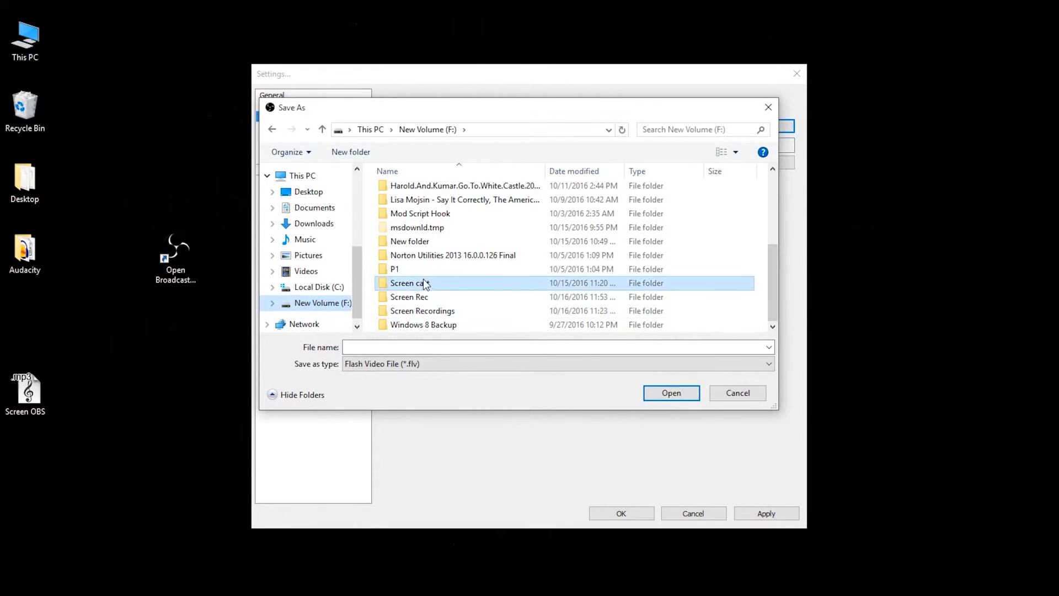
click(657, 393)
- Name the output file $ as an MP4 file, save the broadcast changes and go to the Video settings
click(439, 351)
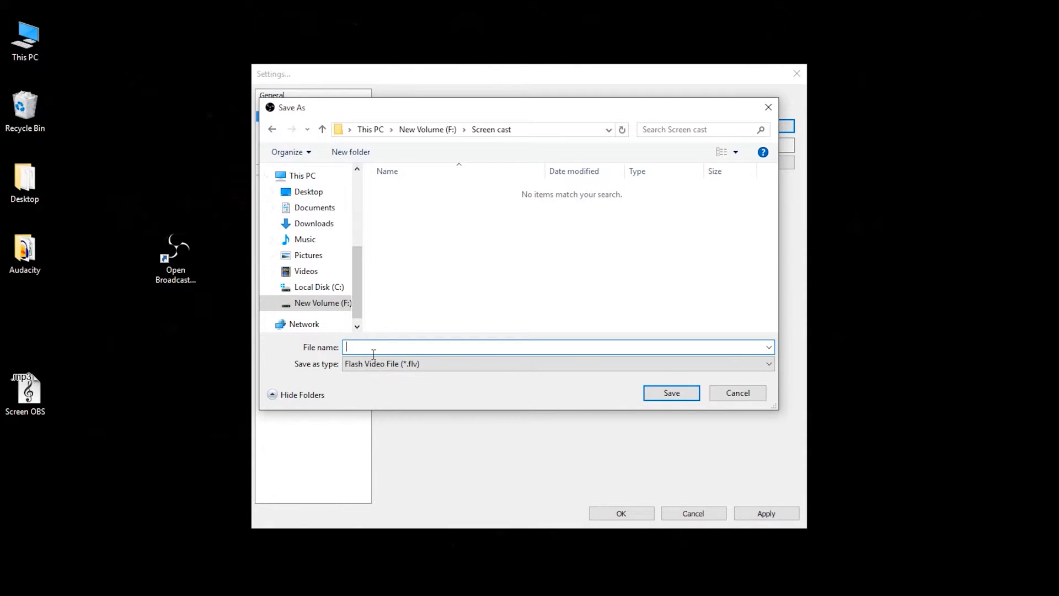
text(S)
click(406, 367)
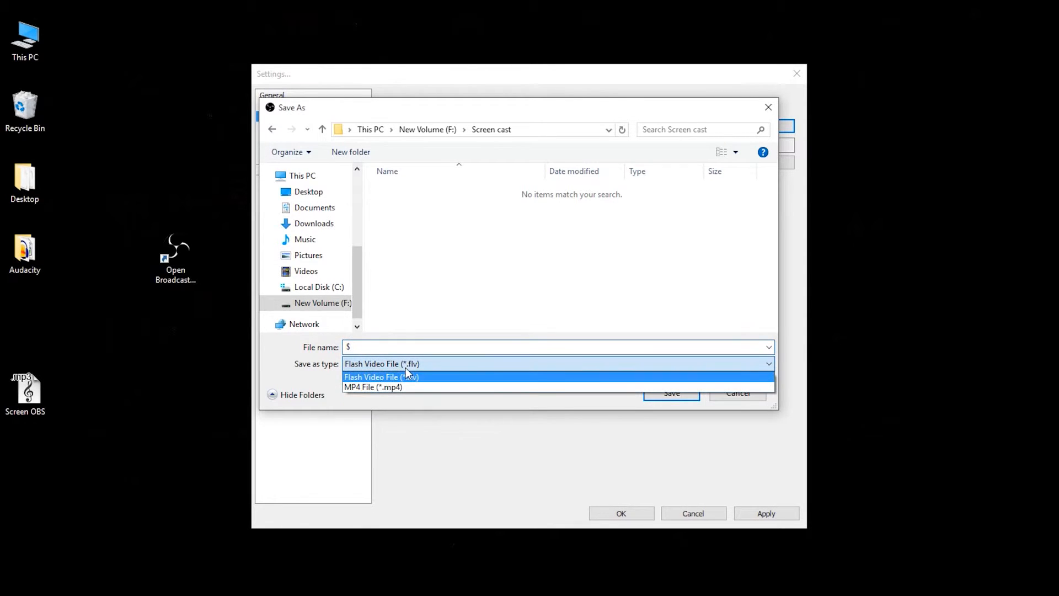
click(383, 390)
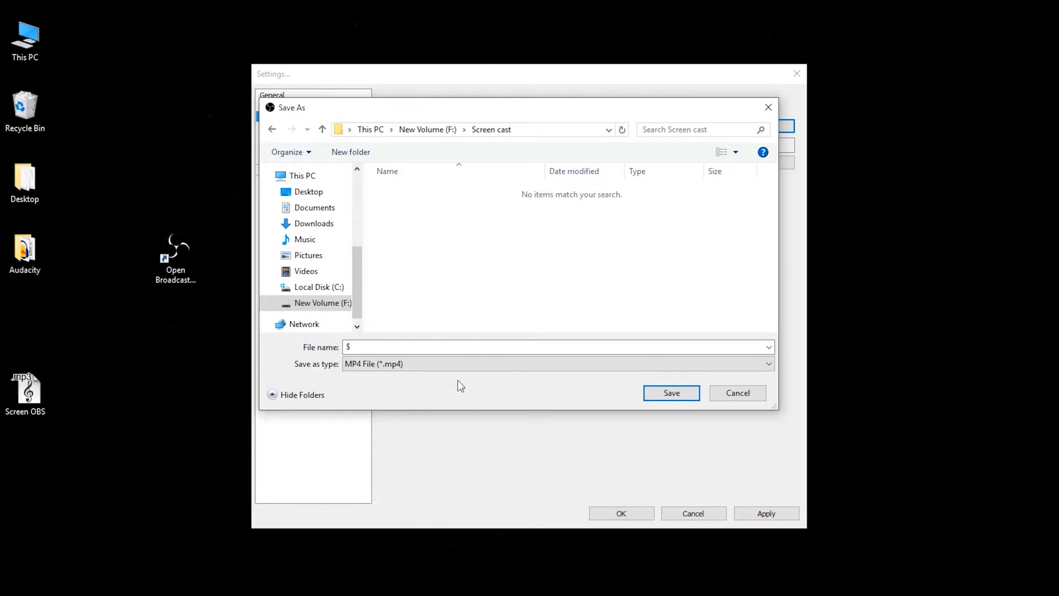
click(664, 394)
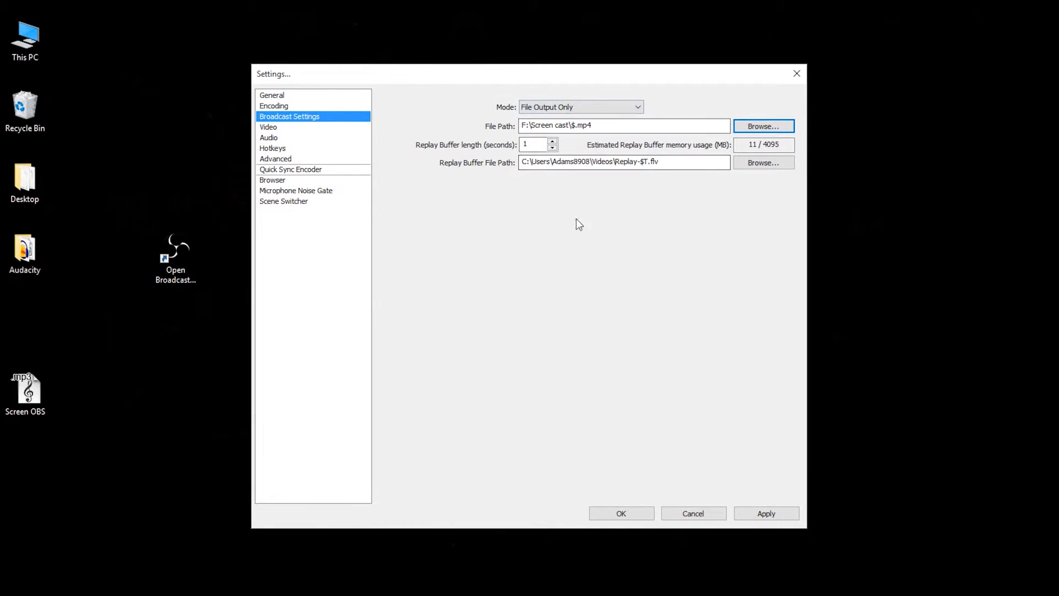
click(270, 128)
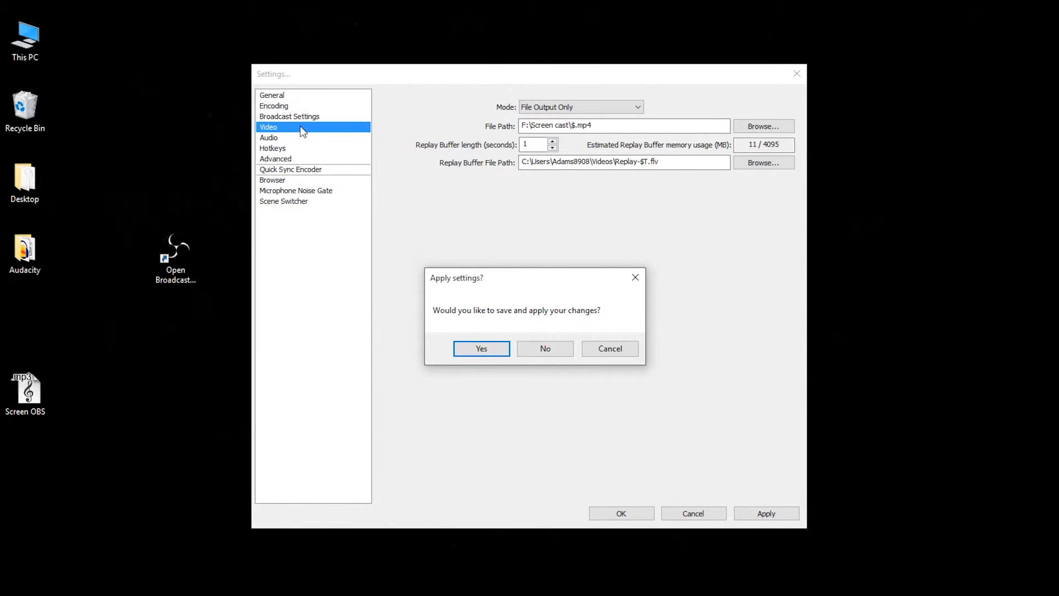
click(480, 352)
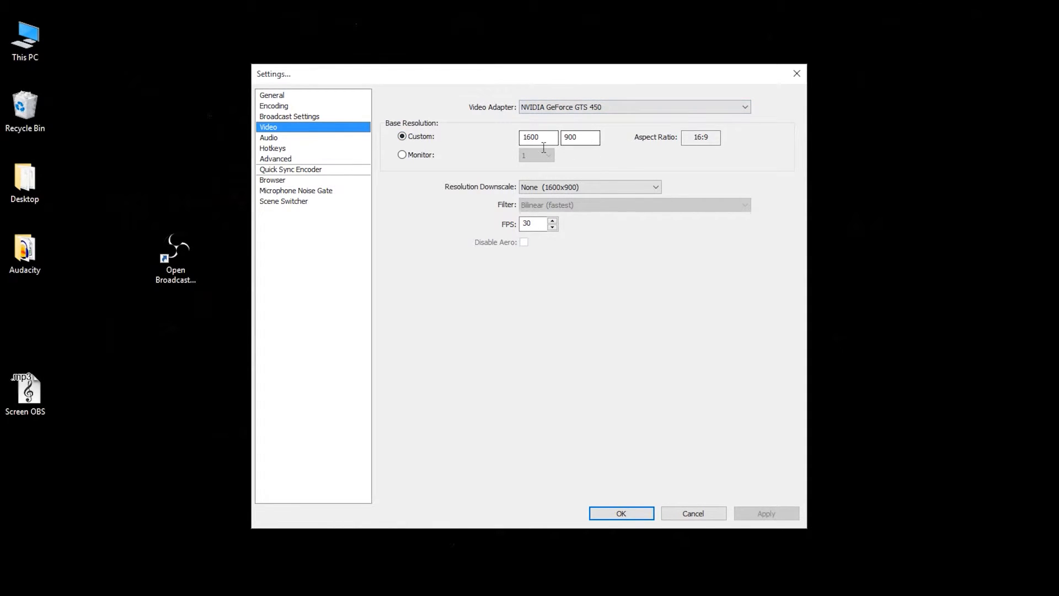
- Check the monitor's resolution in the Windows advanced display settings and close that window
right_click(883, 137)
click(918, 284)
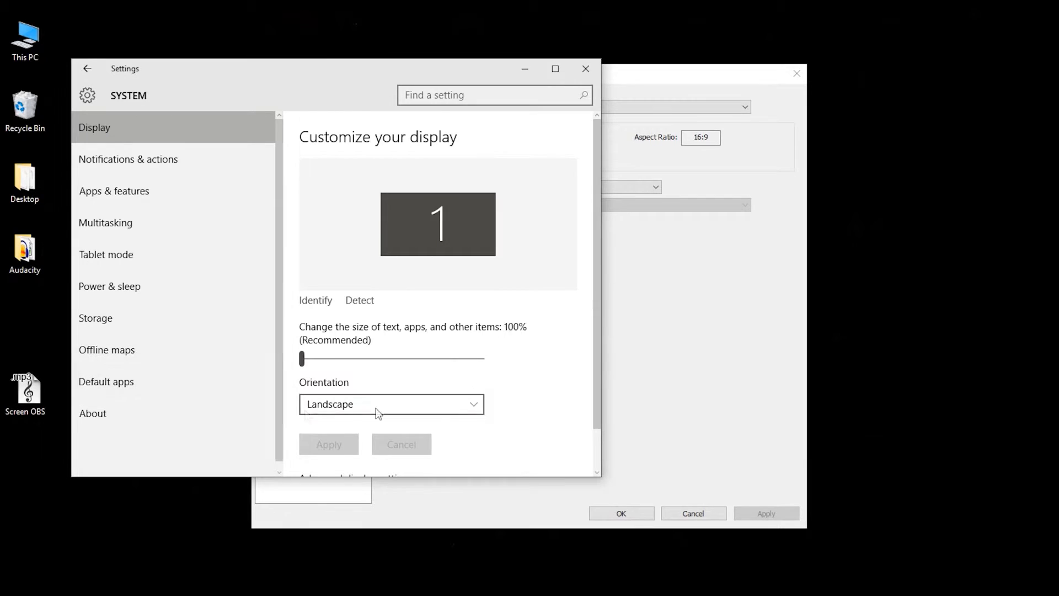
scroll(386, 411, down, 1)
click(363, 436)
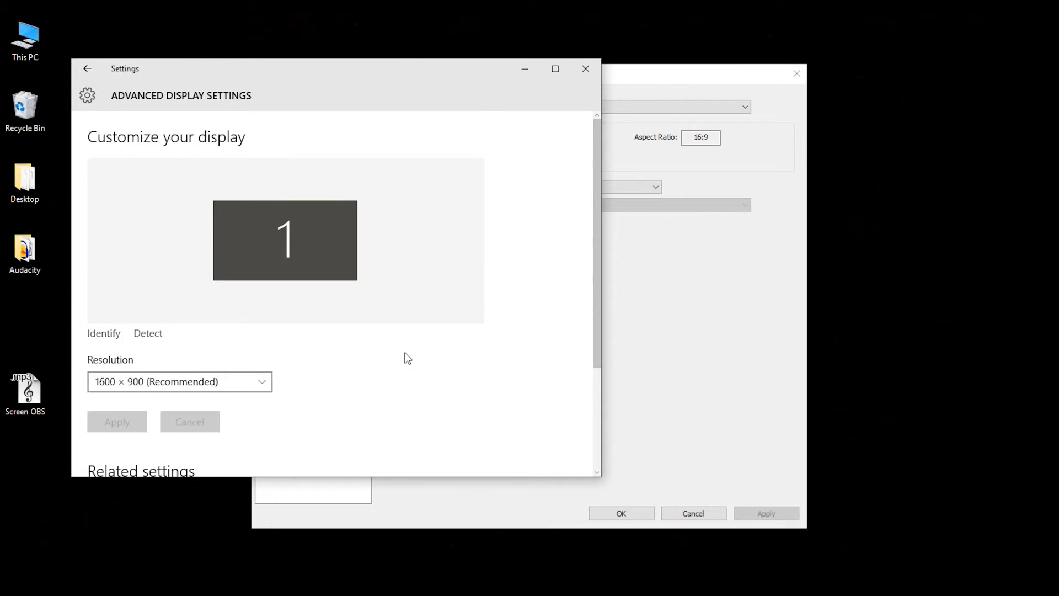
scroll(406, 356, down, 3)
click(586, 69)
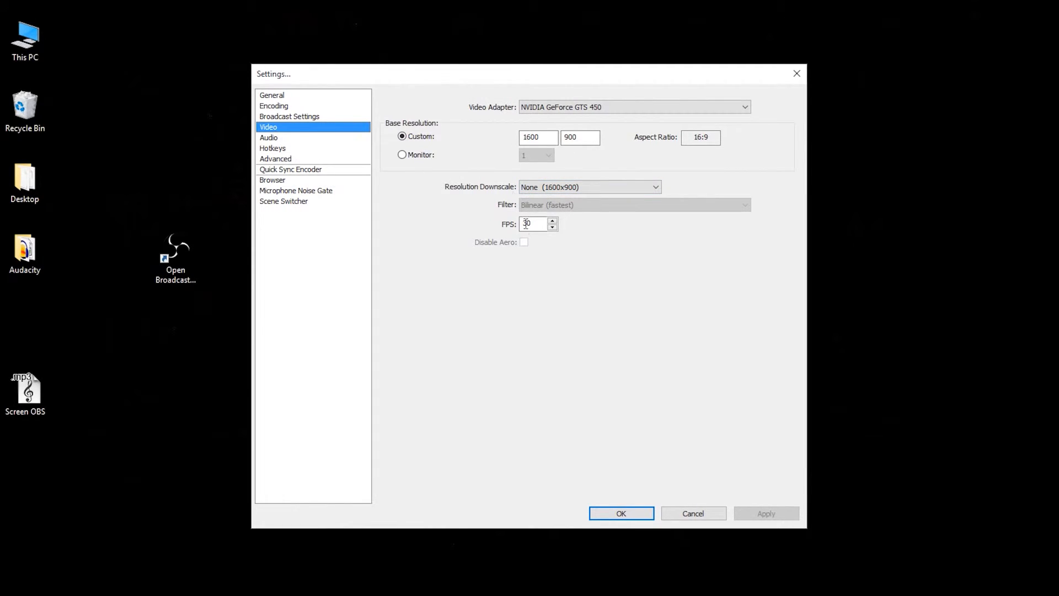
- Try a frame rate of 60 FPS in the Video settings
double_click(527, 224)
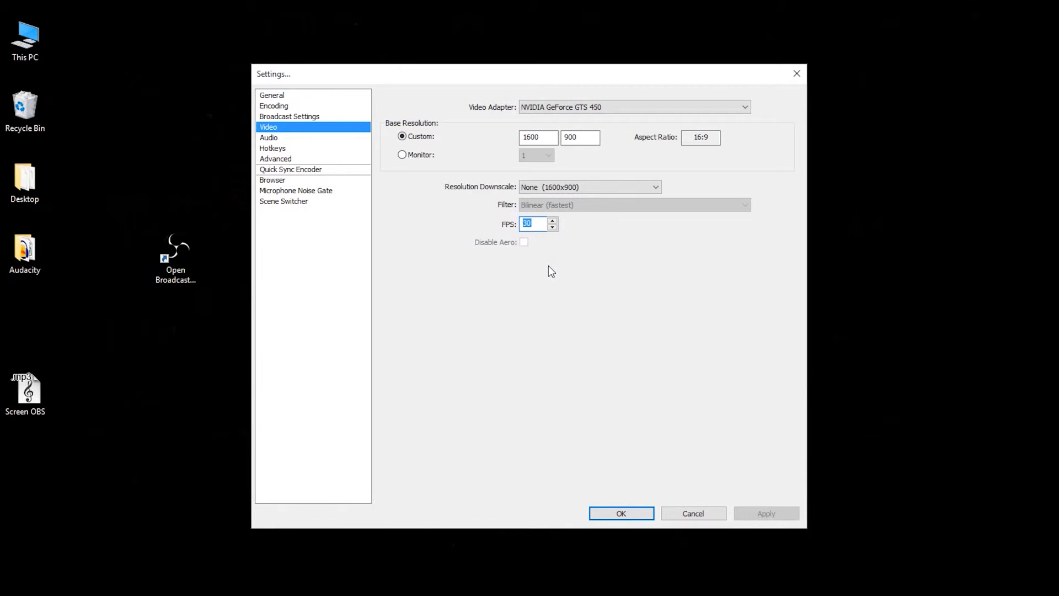
click(539, 231)
mouse_move(540, 232)
mouse_down()
mouse_move(516, 228)
mouse_move(541, 229)
mouse_up()
text(60)
- Set the frame rate to 30 FPS, save the video changes and go to the Audio settings
drag(541, 230, 513, 228)
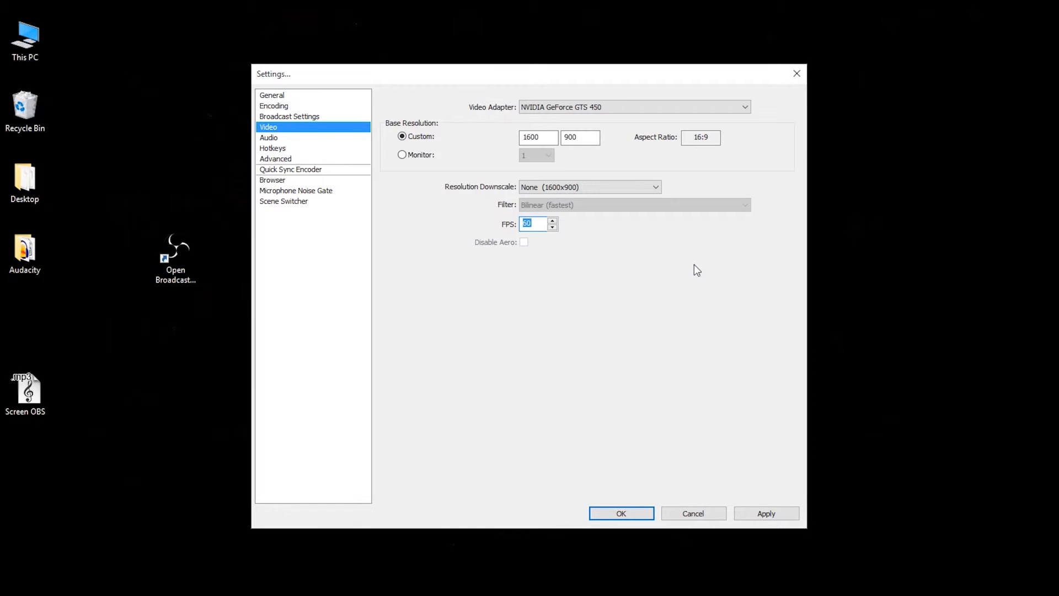
text(30)
double_click(528, 223)
click(275, 139)
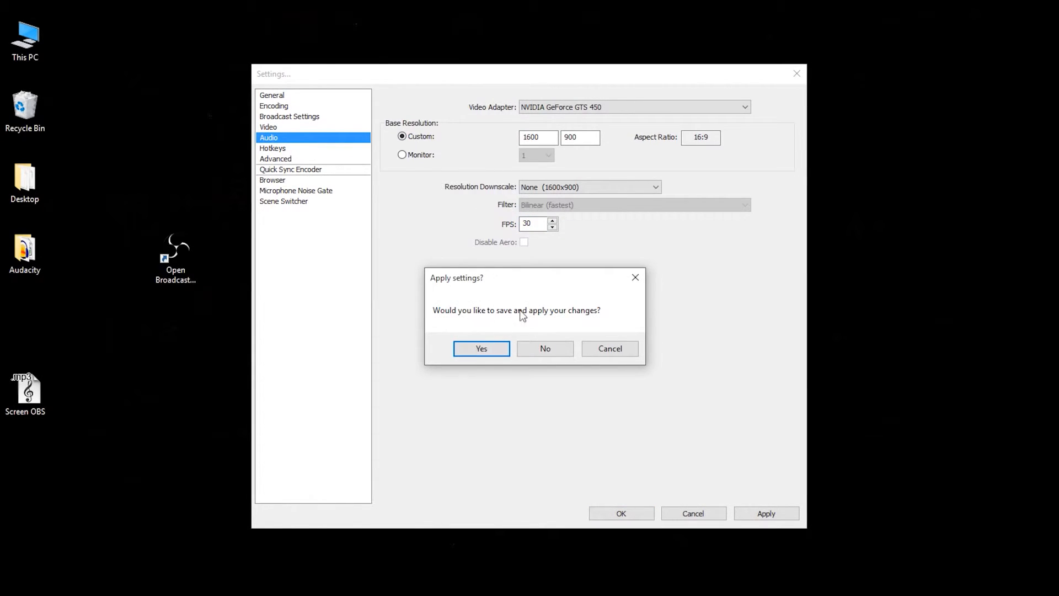
click(484, 351)
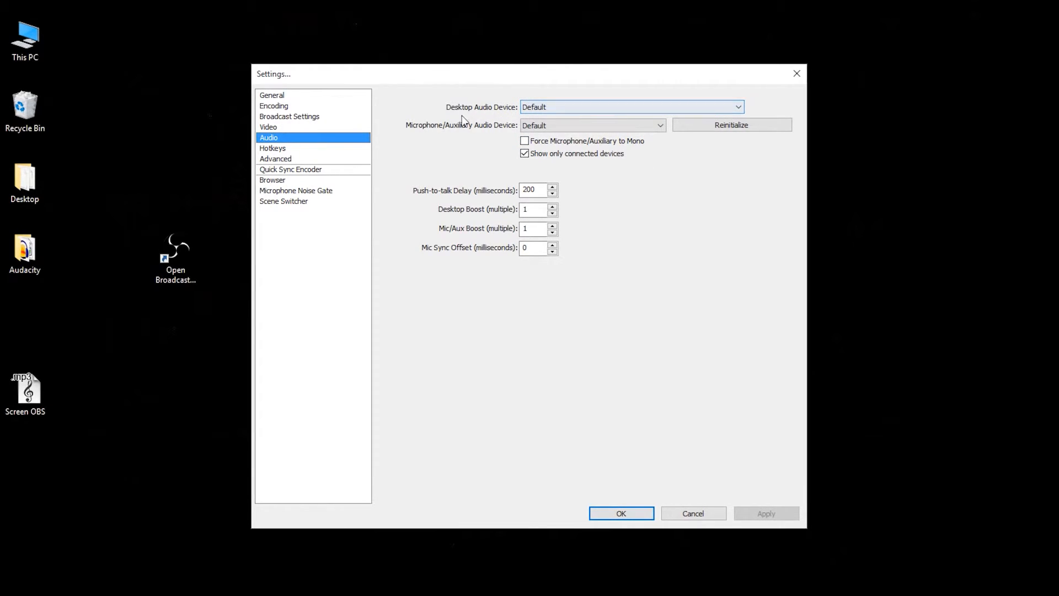
- Keep desktop audio on Default, choose Microphone (Samson C03U) as the microphone device, save the changes and go to the Hotkeys settings
click(641, 110)
click(551, 107)
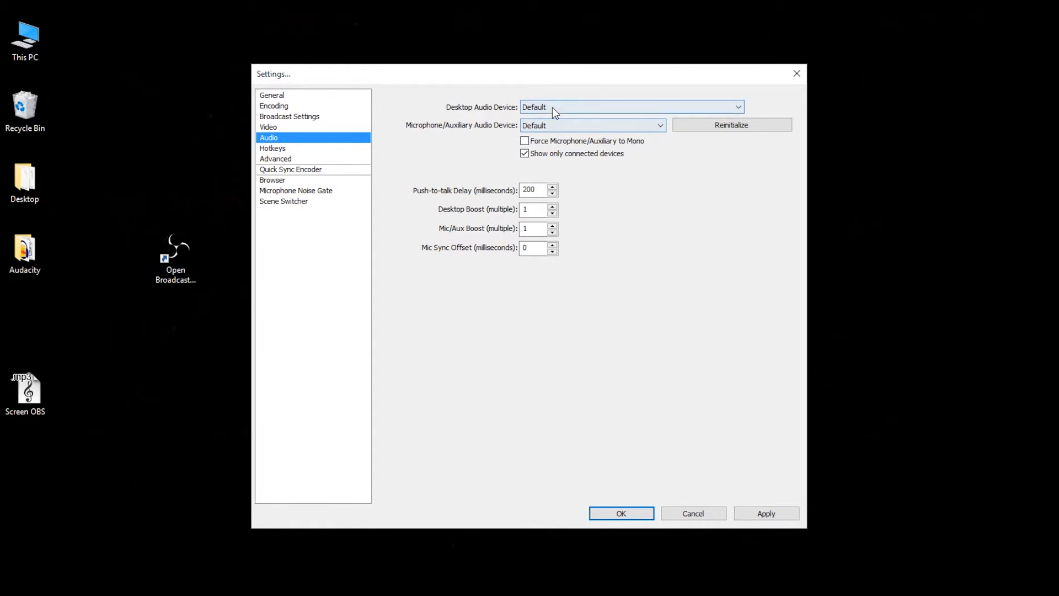
click(660, 127)
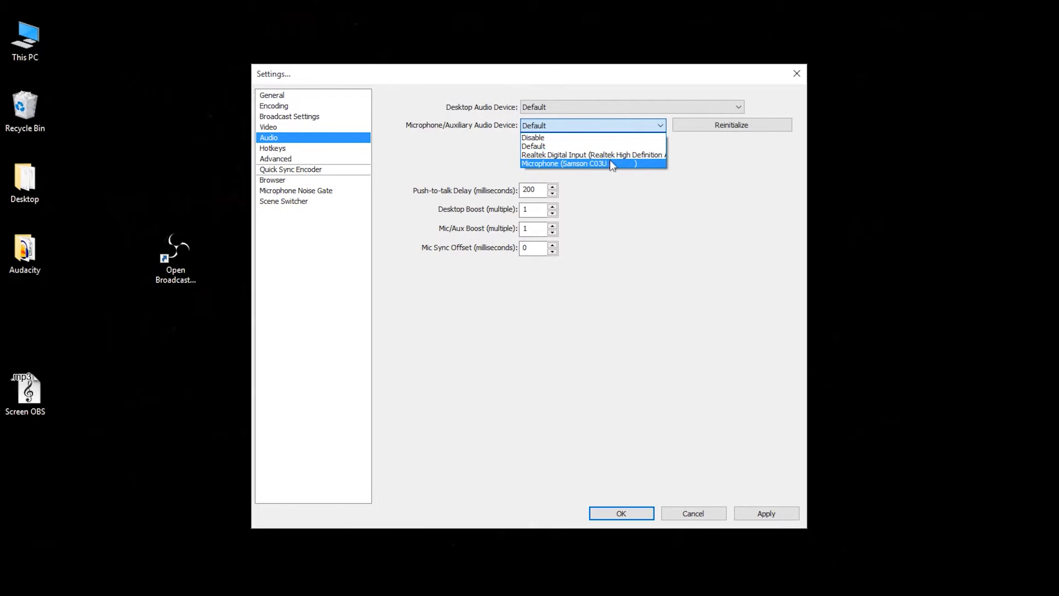
click(547, 165)
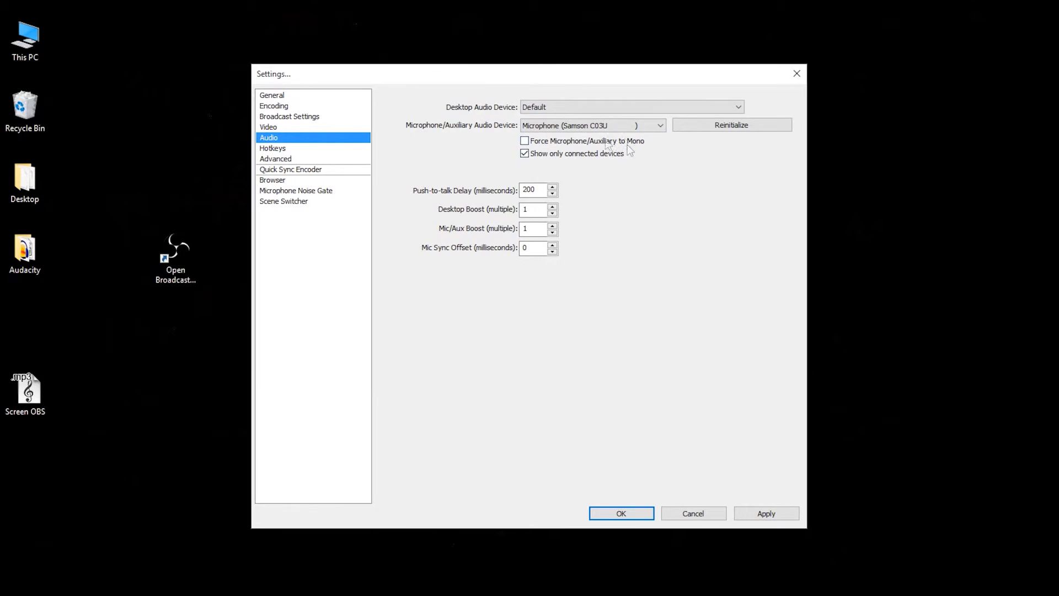
click(648, 126)
click(564, 163)
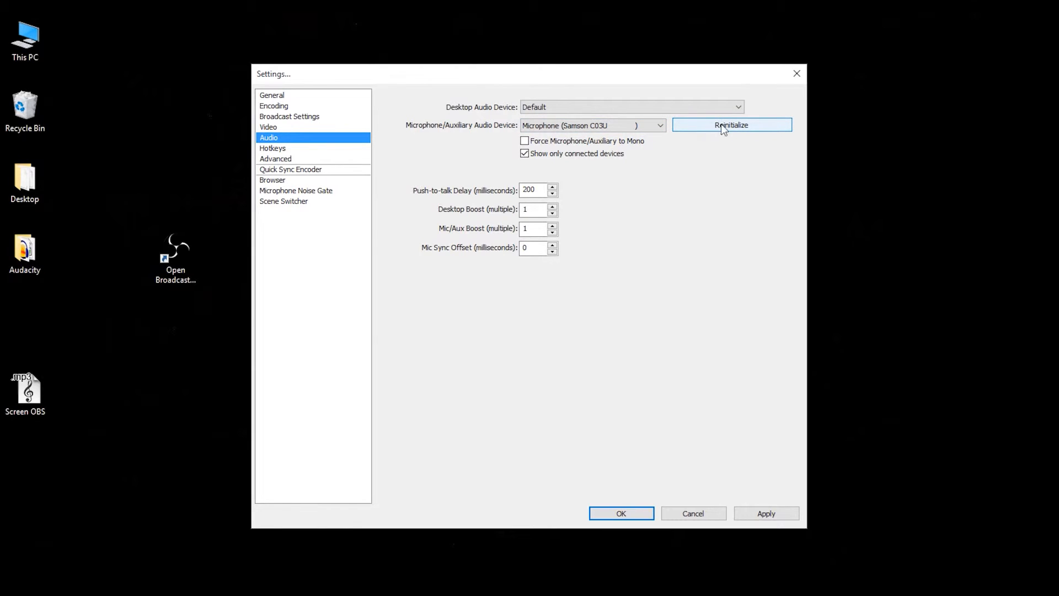
click(658, 126)
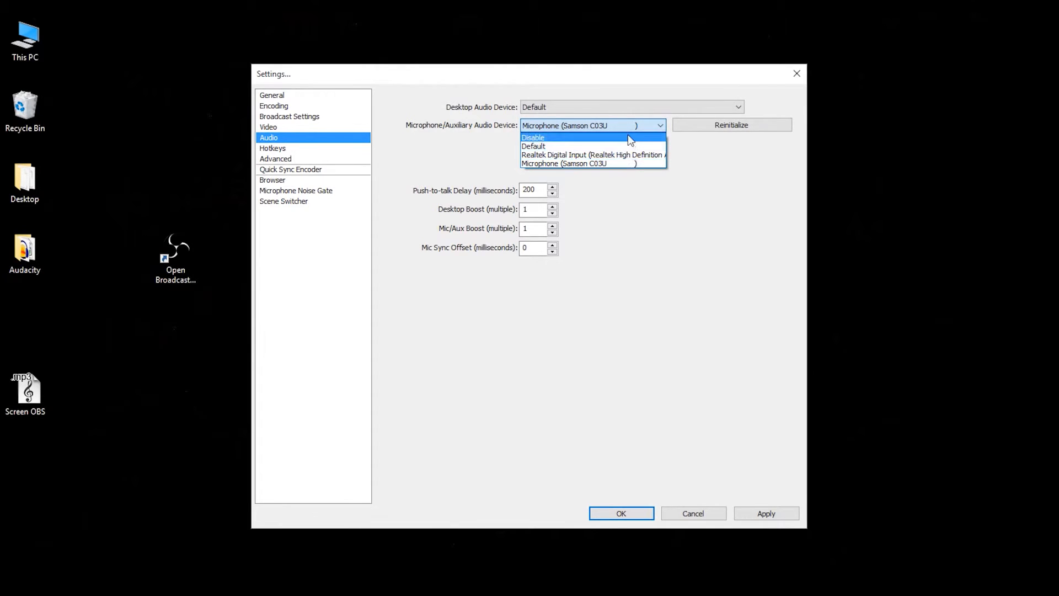
click(599, 163)
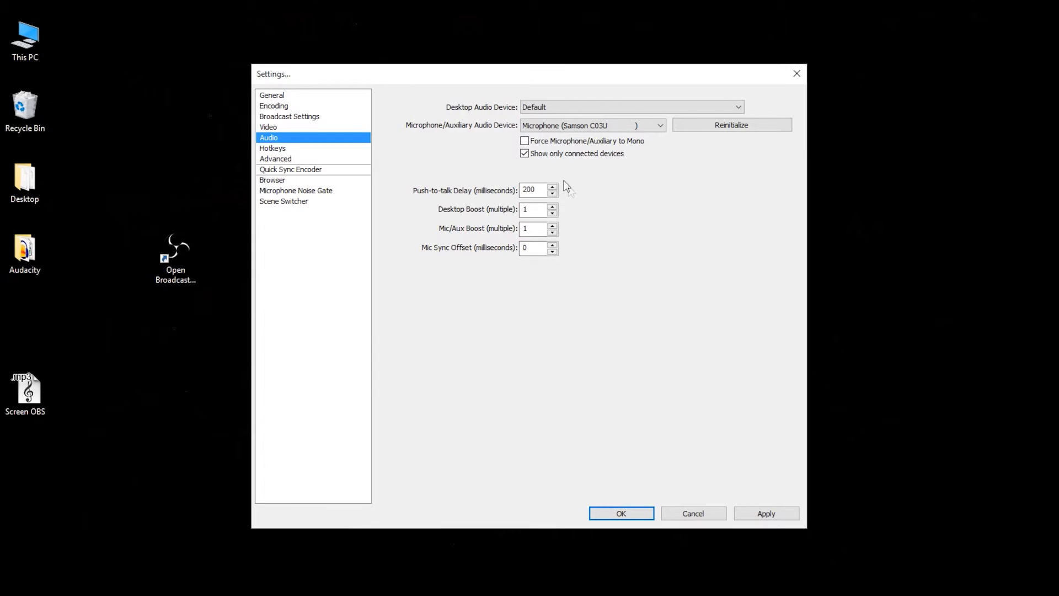
click(279, 149)
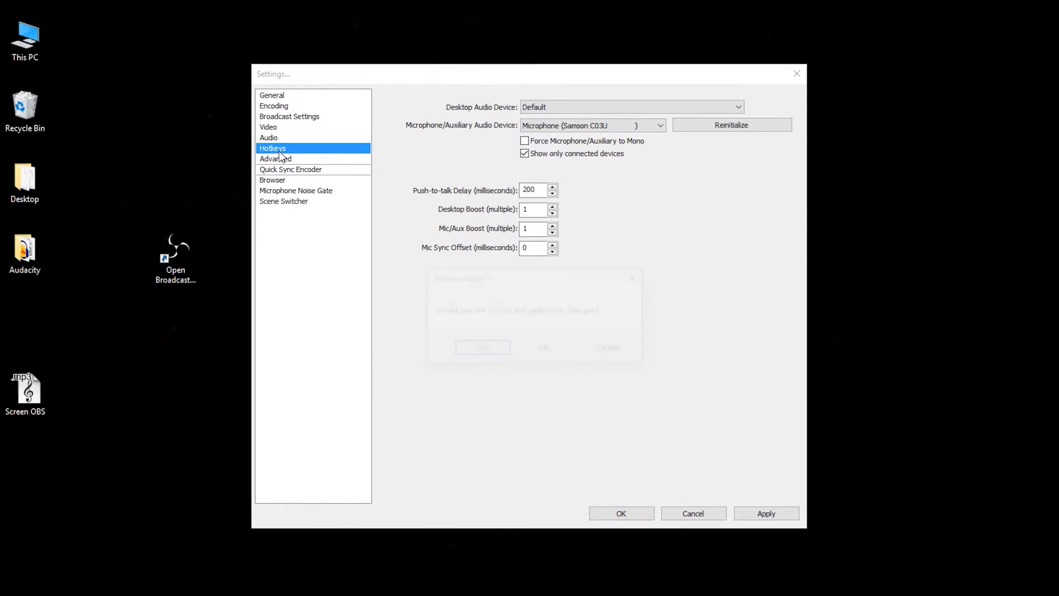
click(478, 351)
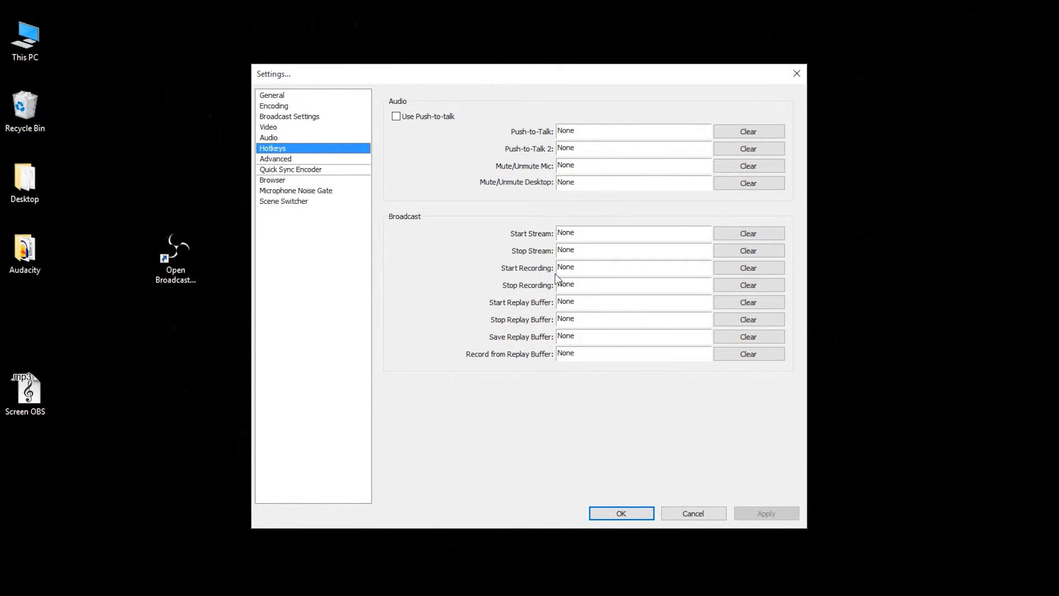
- Assign F1 to Start Recording and F2 to Stop Recording, apply the hotkeys and close the settings
click(592, 273)
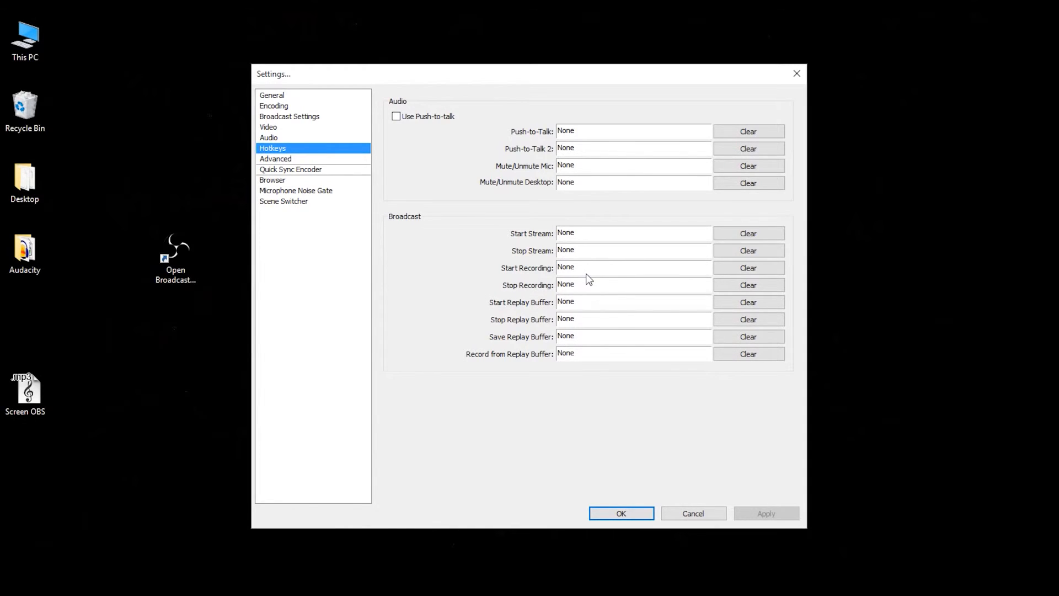
key(F1)
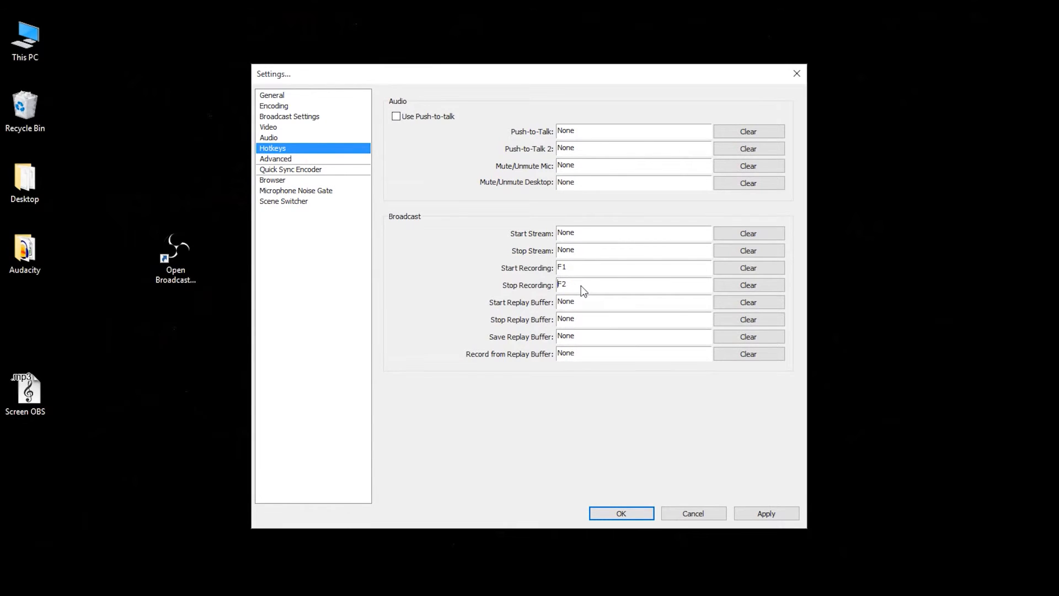
click(584, 286)
click(751, 510)
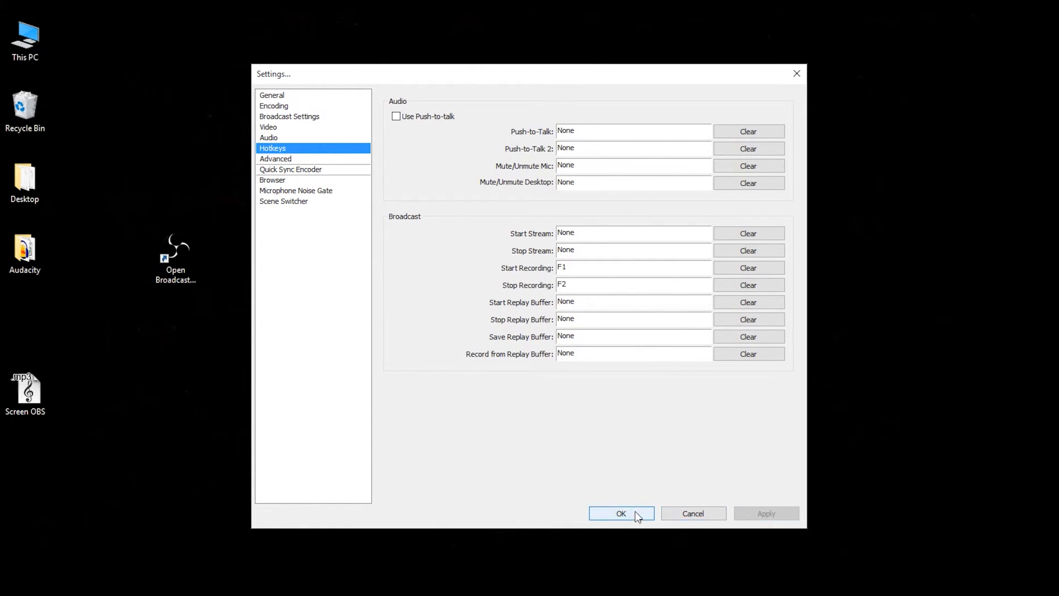
click(634, 511)
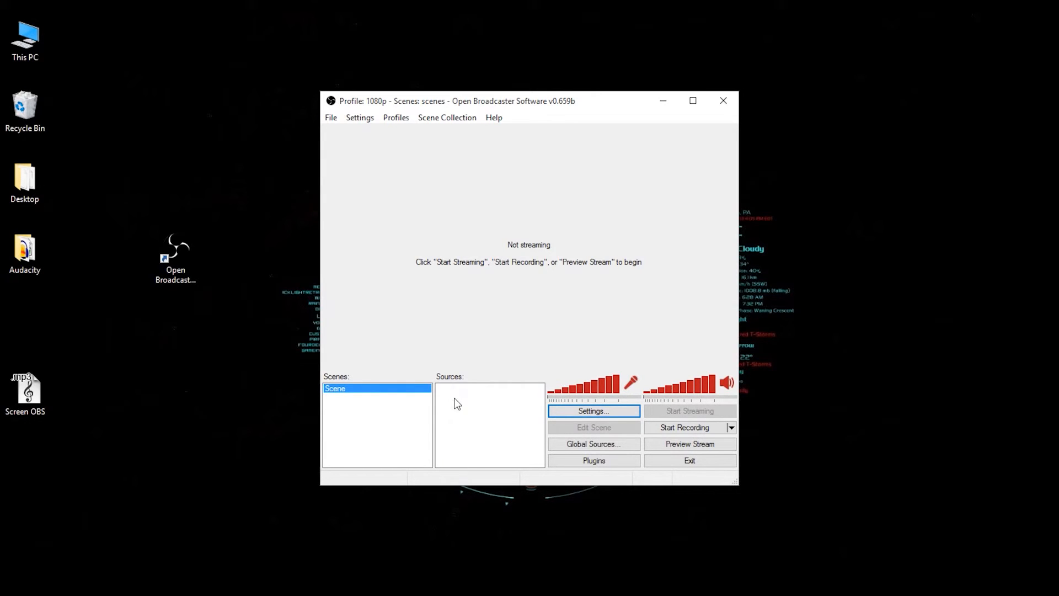
- Add a Monitor Capture source for monitor 1 under its default name and check it with a short stream preview
right_click(455, 398)
mouse_move(467, 409)
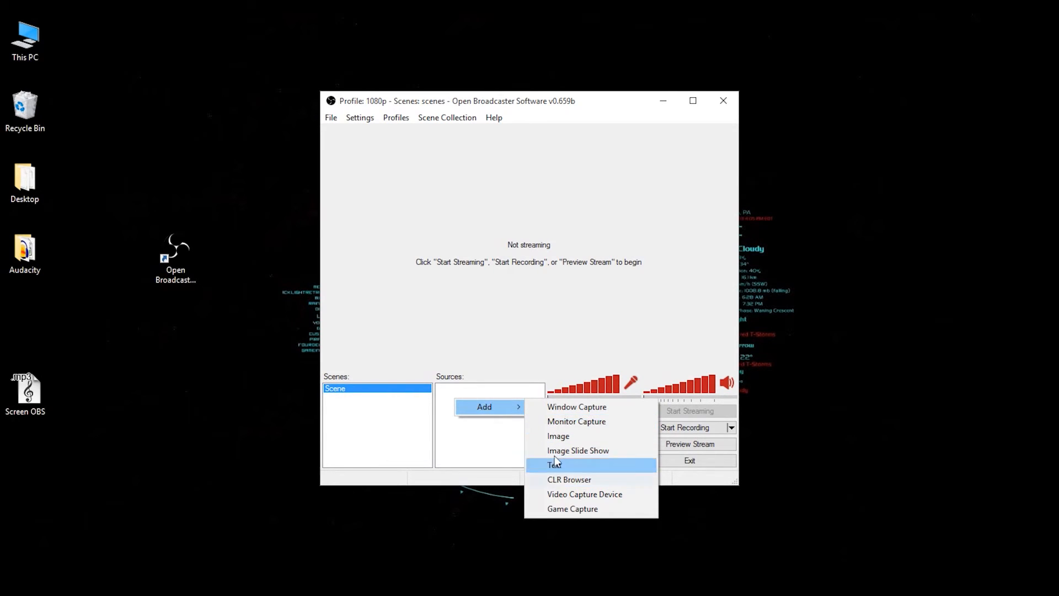
click(565, 422)
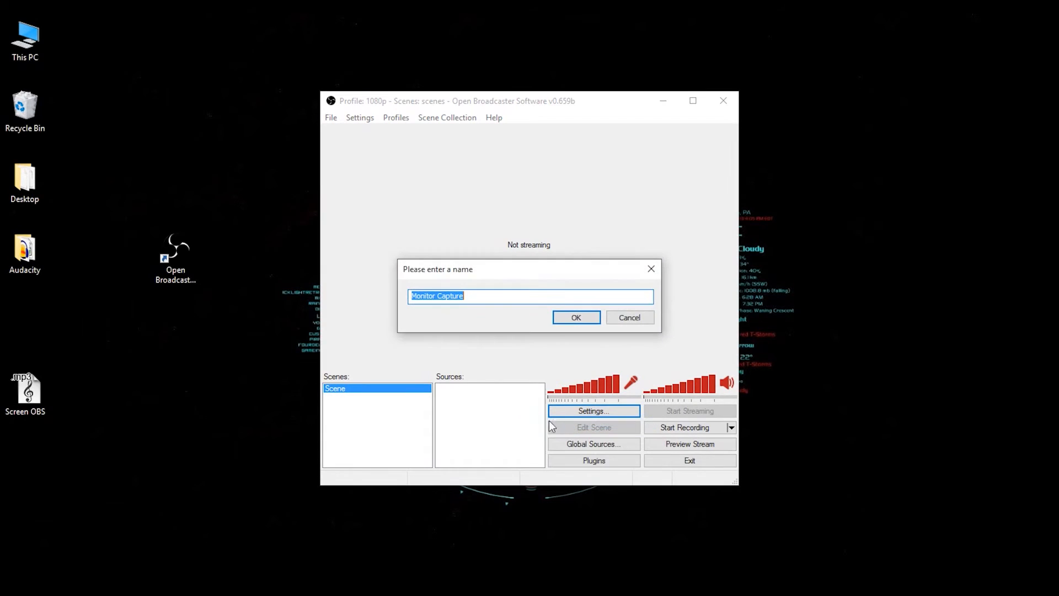
click(566, 318)
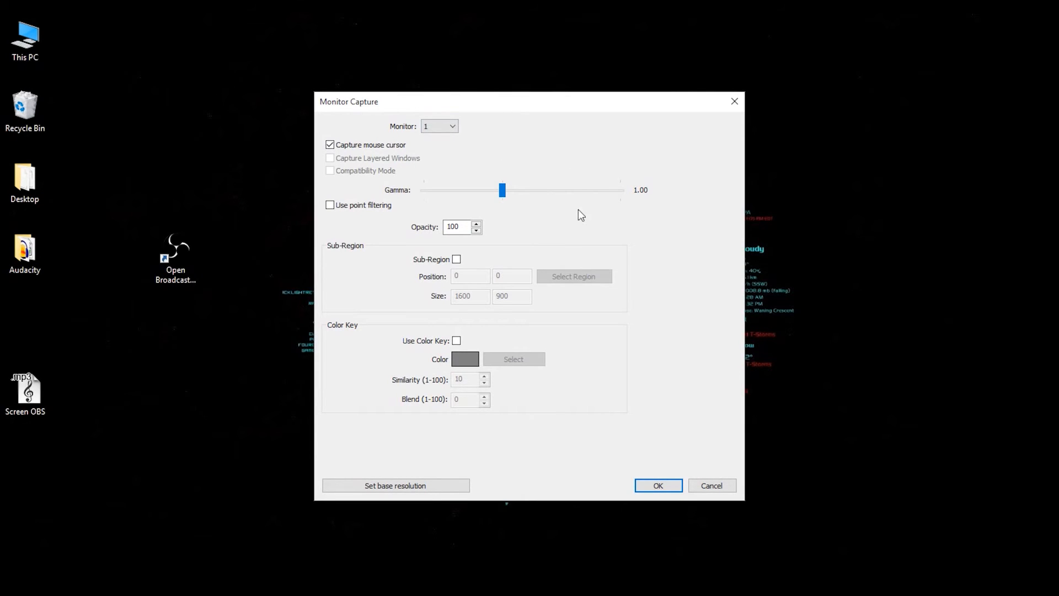
click(658, 485)
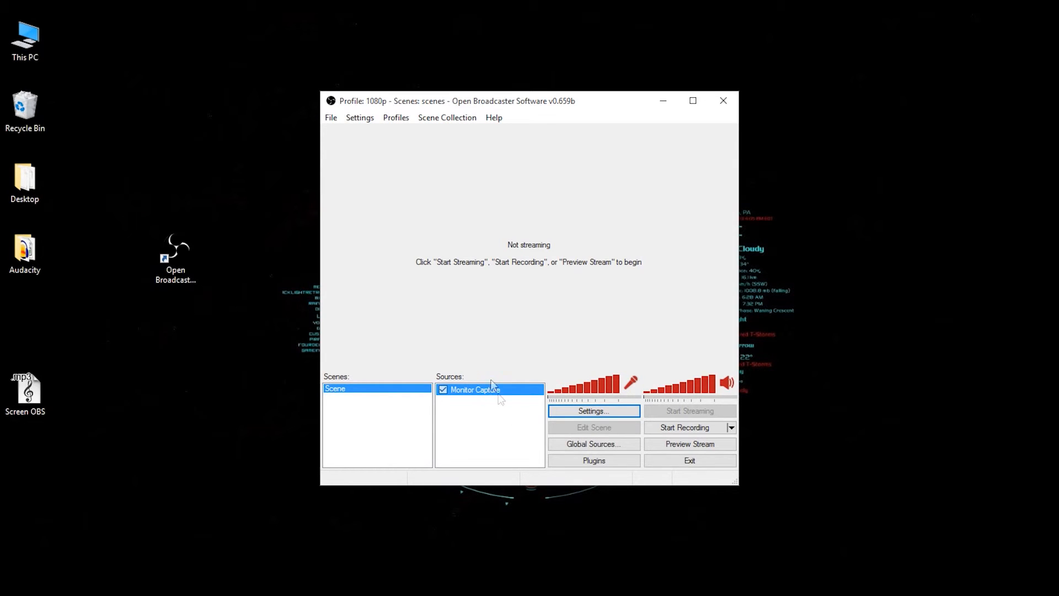
click(695, 444)
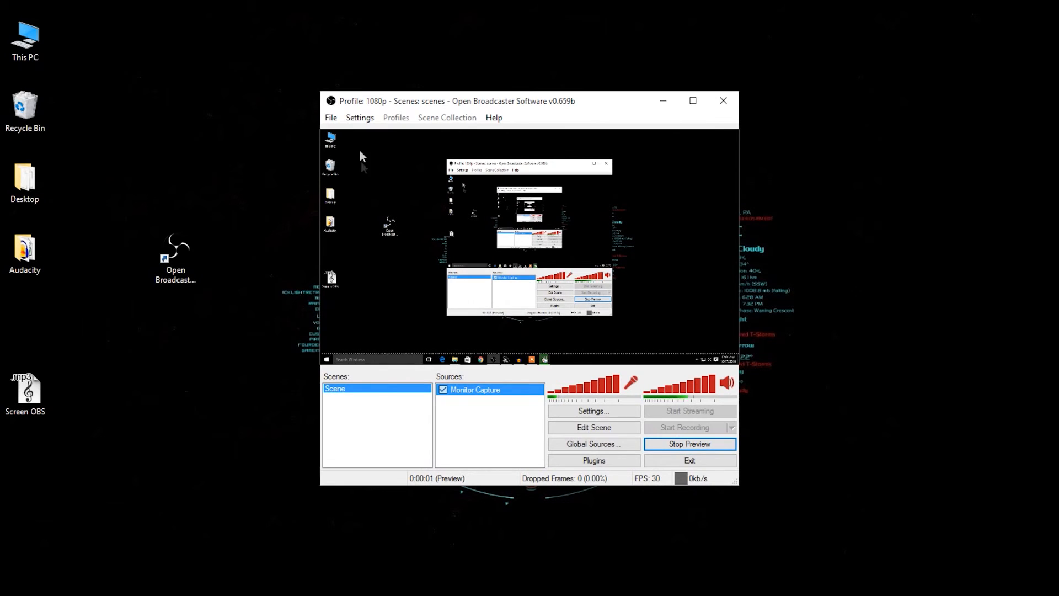
click(684, 448)
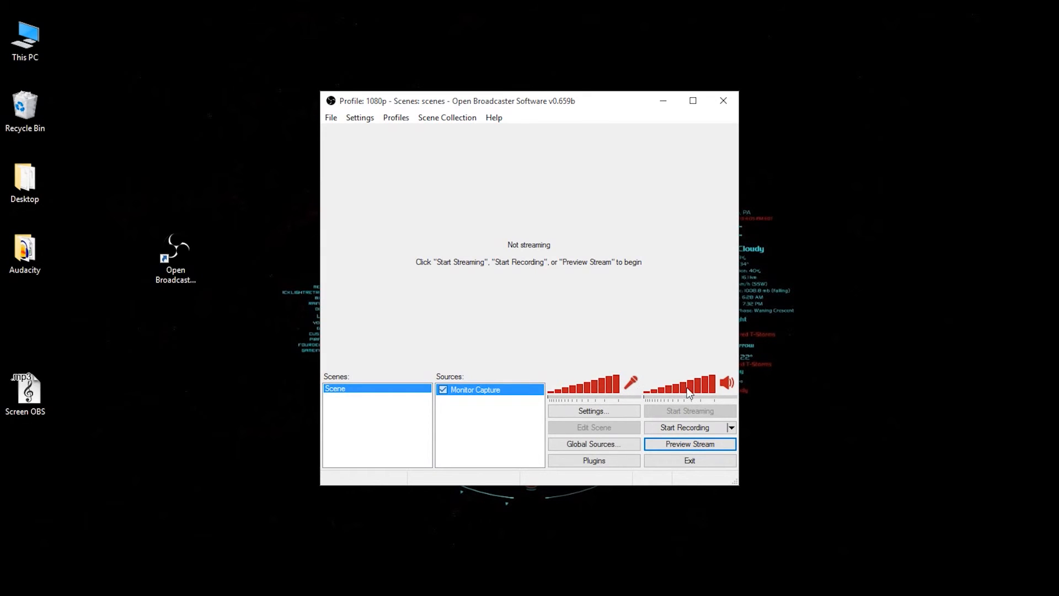
- Set the microphone volume to maximum and lower the desktop audio volume to about two bars
mouse_move(615, 388)
mouse_down()
mouse_move(553, 385)
mouse_move(619, 386)
mouse_up()
drag(701, 386, 738, 386)
mouse_move(618, 388)
mouse_down()
mouse_move(565, 391)
mouse_move(621, 388)
mouse_up()
drag(715, 391, 653, 393)
mouse_move(716, 390)
mouse_down()
mouse_move(675, 391)
mouse_move(724, 387)
mouse_up()
drag(706, 386, 664, 396)
- Mute the microphone and unmute it again
click(628, 385)
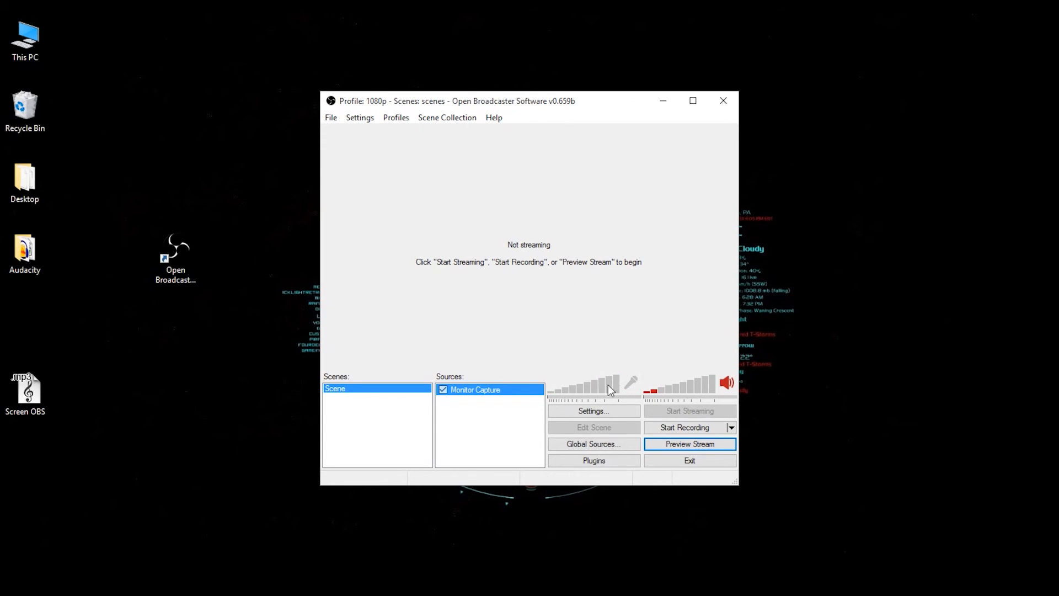
click(630, 384)
mouse_move(618, 382)
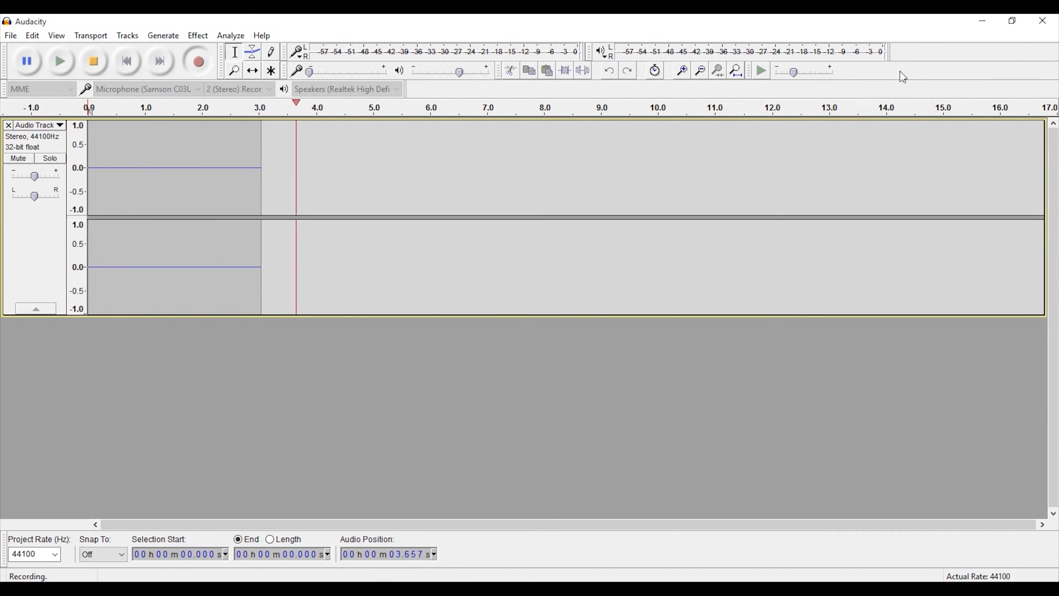
- Minimize Audacity while it records and exit Open Broadcaster Software
click(982, 22)
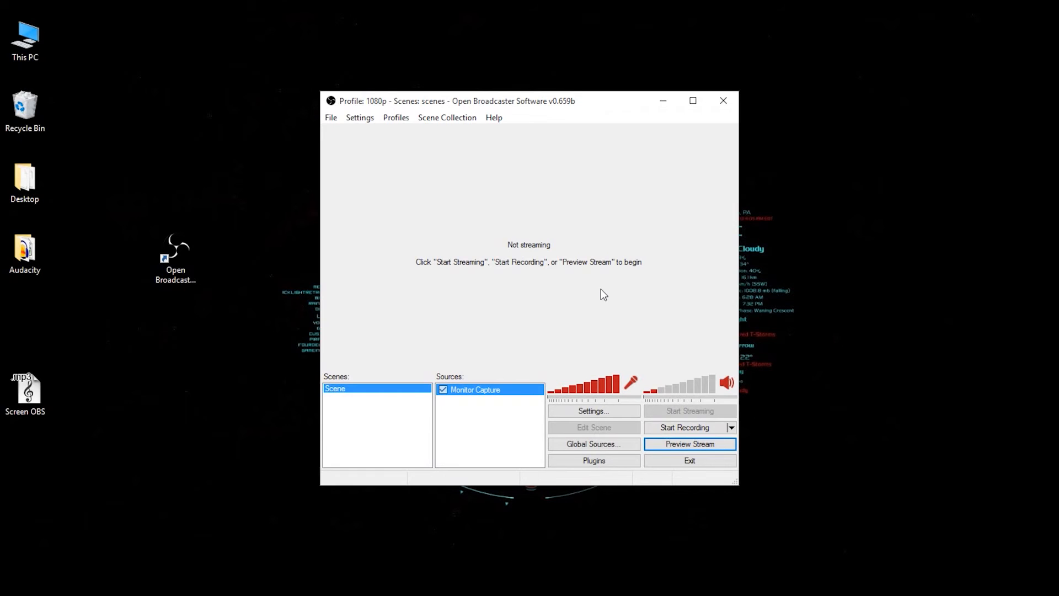
click(504, 594)
click(504, 593)
click(505, 594)
click(504, 593)
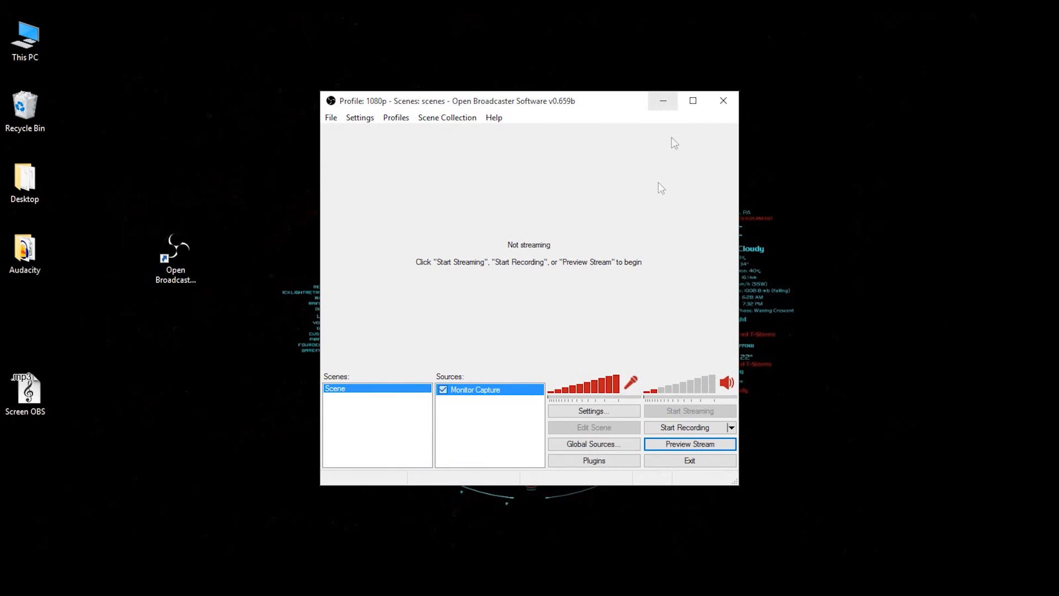
click(681, 469)
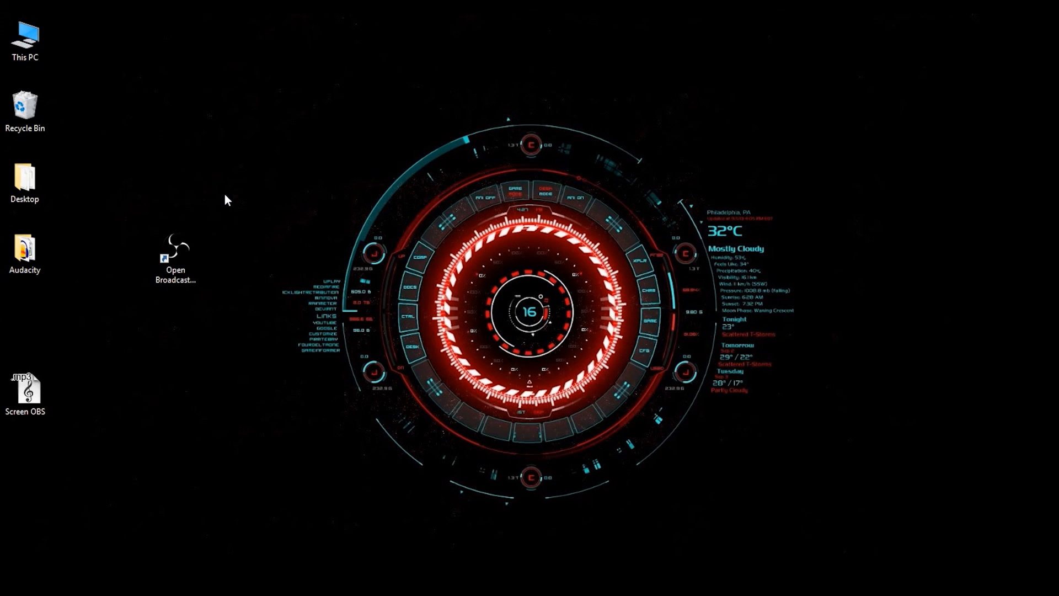
drag(273, 345, 154, 185)
click(237, 147)
right_click(238, 147)
click(255, 186)
right_click(237, 147)
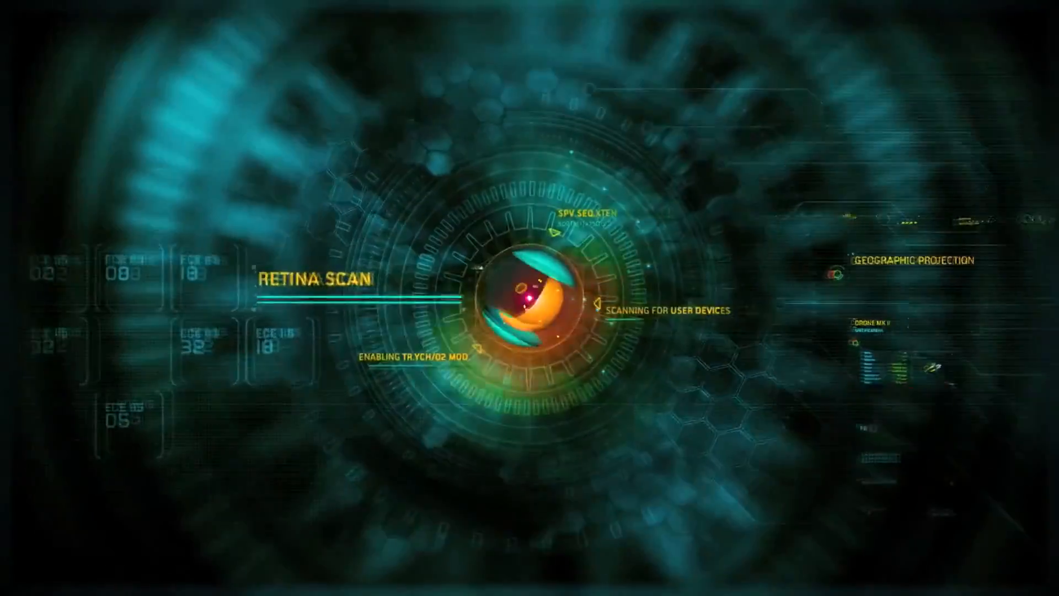